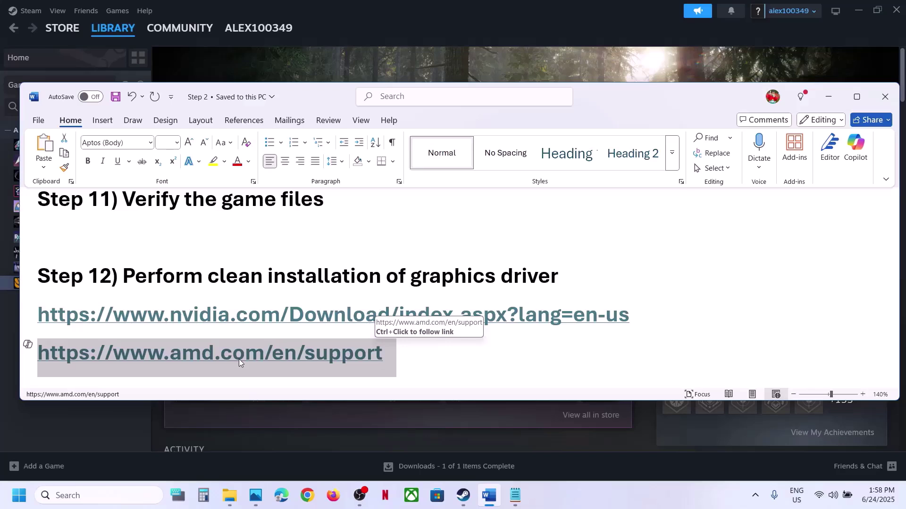
# Select 'graphics' in the Step 13 heading of the Word guide and paste it into Windows search.
pyautogui.scroll(-3, 238, 358)
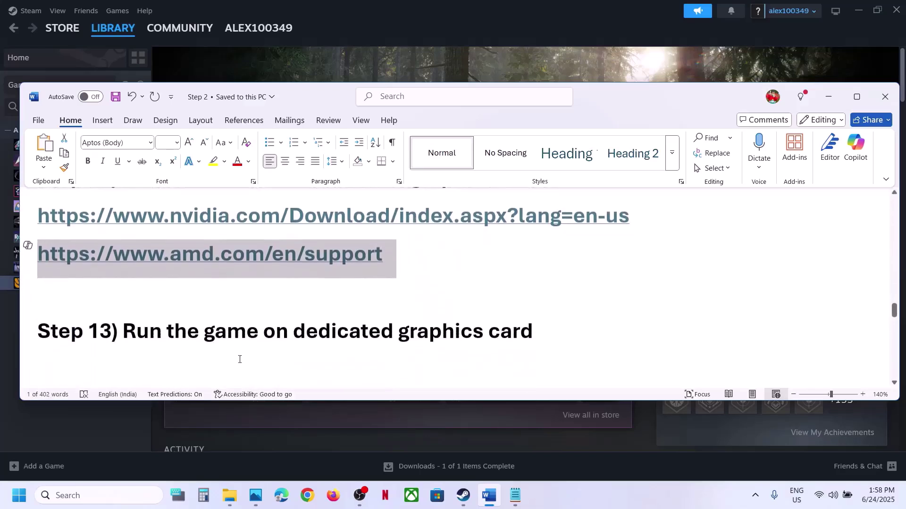
pyautogui.doubleClick(431, 330)
pyautogui.hotkey('ctrl', 'c')
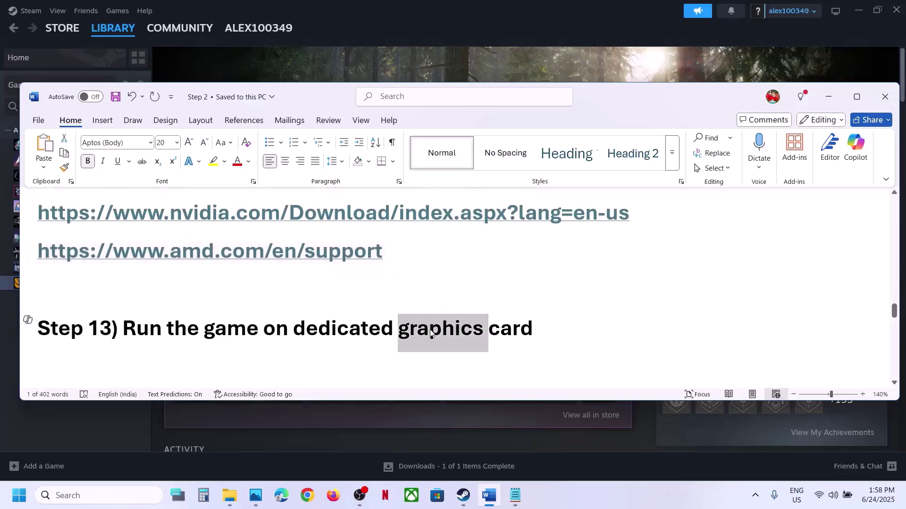
pyautogui.click(466, 79)
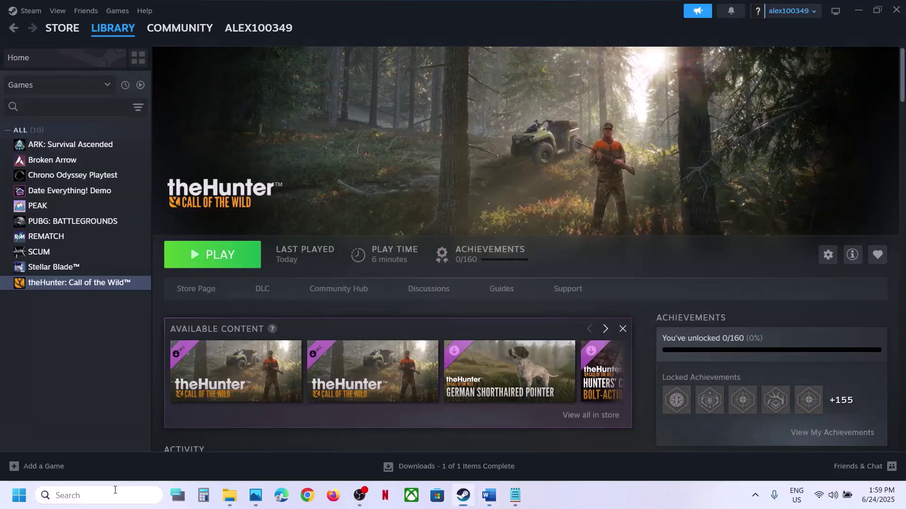
pyautogui.click(115, 490)
pyautogui.hotkey('ctrl', 'v')
# From Graphics settings, begin adding a desktop app by browsing to C:\Program Files (x86).
pyautogui.click(122, 135)
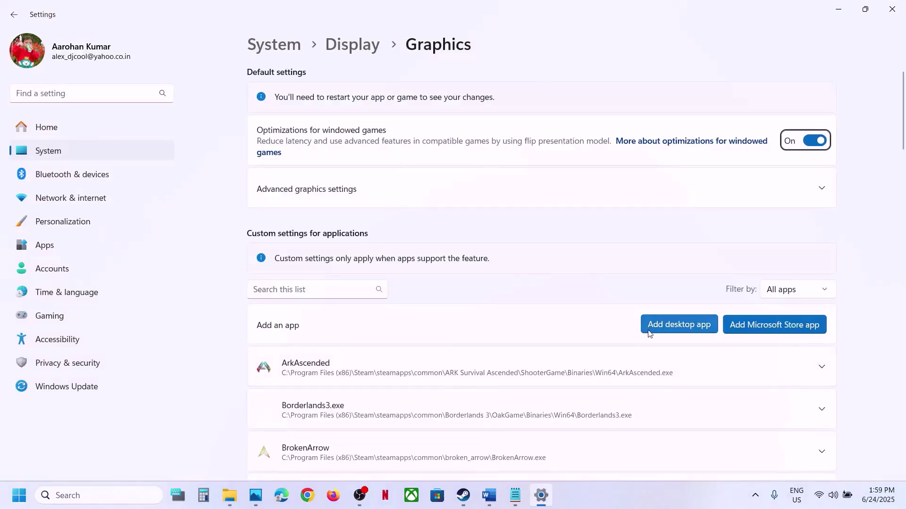
pyautogui.click(679, 324)
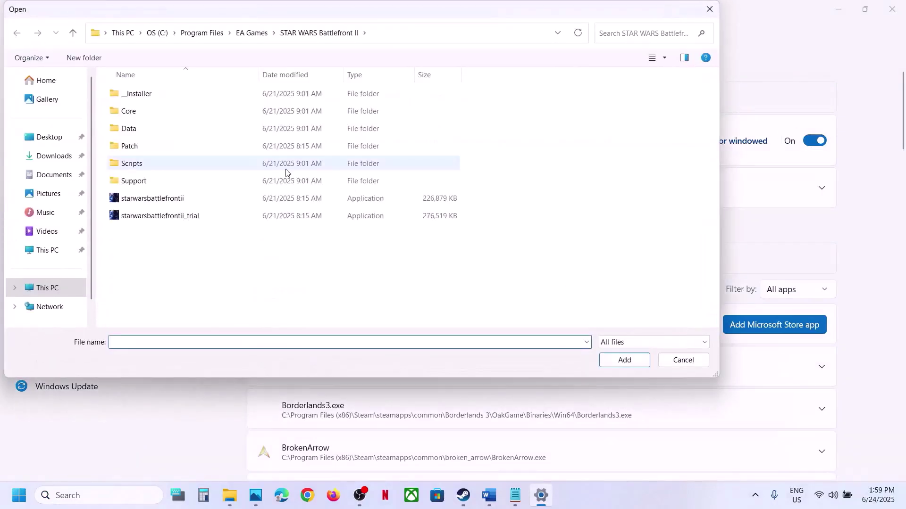
pyautogui.click(54, 292)
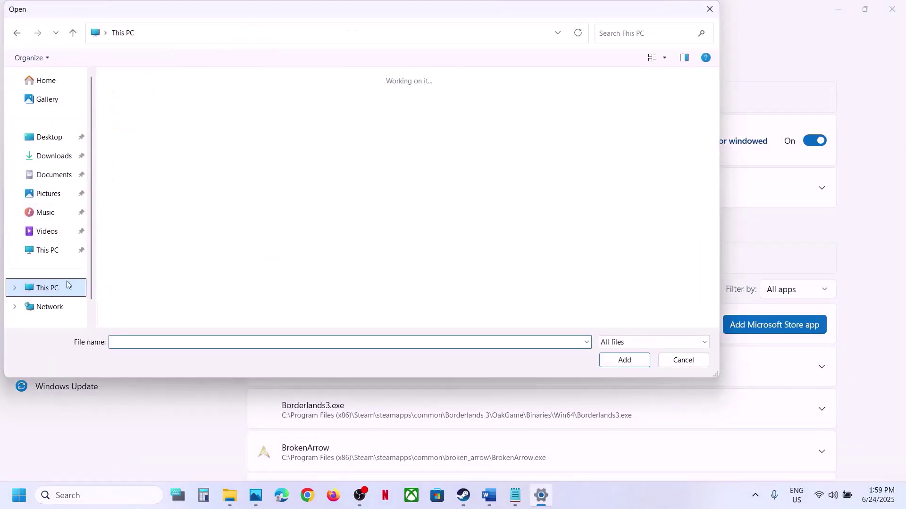
pyautogui.doubleClick(202, 111)
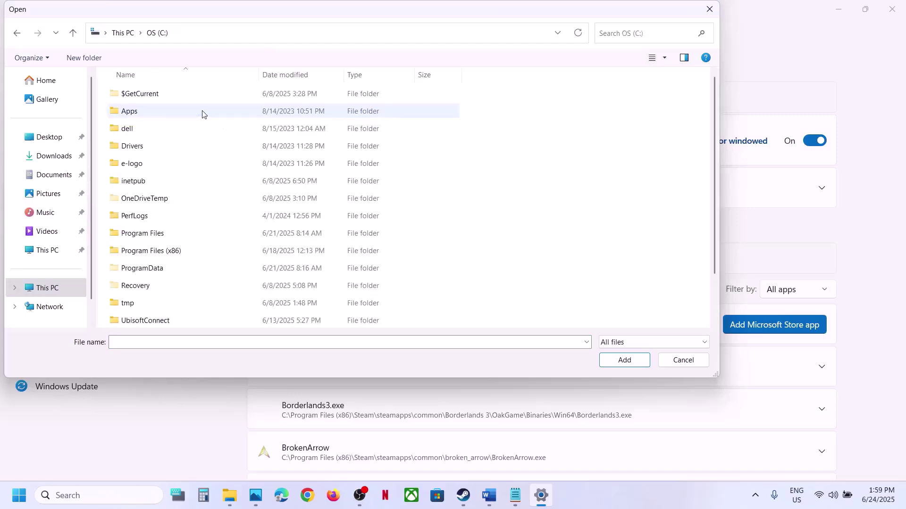
pyautogui.scroll(-1, 190, 202)
pyautogui.doubleClick(169, 202)
# Add theHunterCotW_F.exe from Steam\steamapps\common\theHunterCotW to the graphics app list.
pyautogui.scroll(-5, 168, 202)
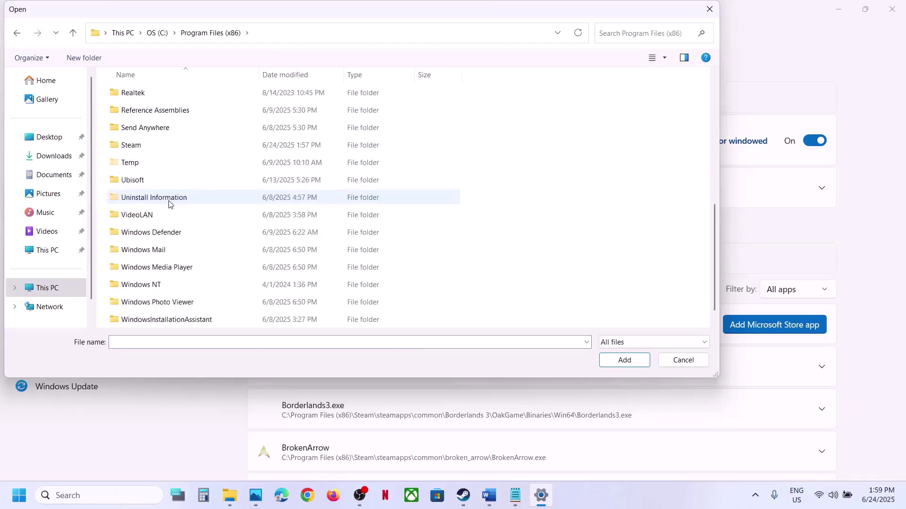
pyautogui.click(137, 148)
pyautogui.doubleClick(137, 147)
pyautogui.scroll(-1, 176, 201)
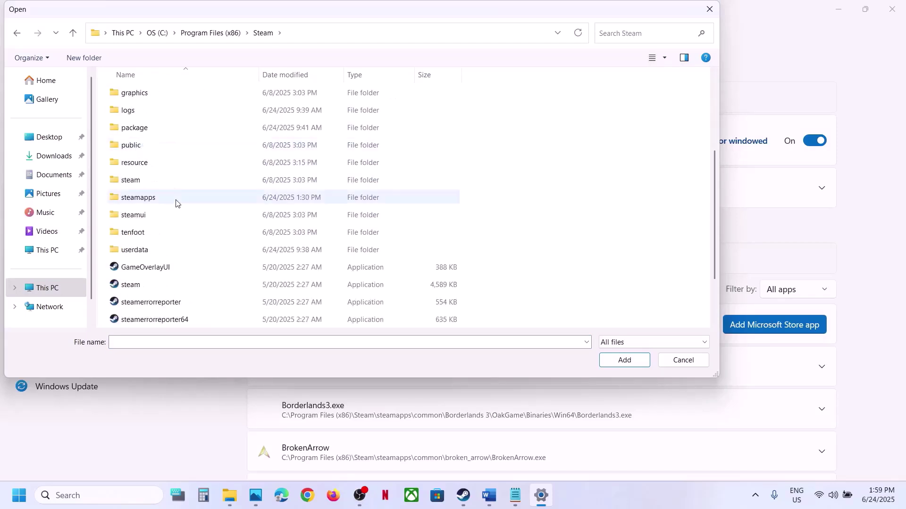
pyautogui.doubleClick(162, 203)
pyautogui.doubleClick(141, 94)
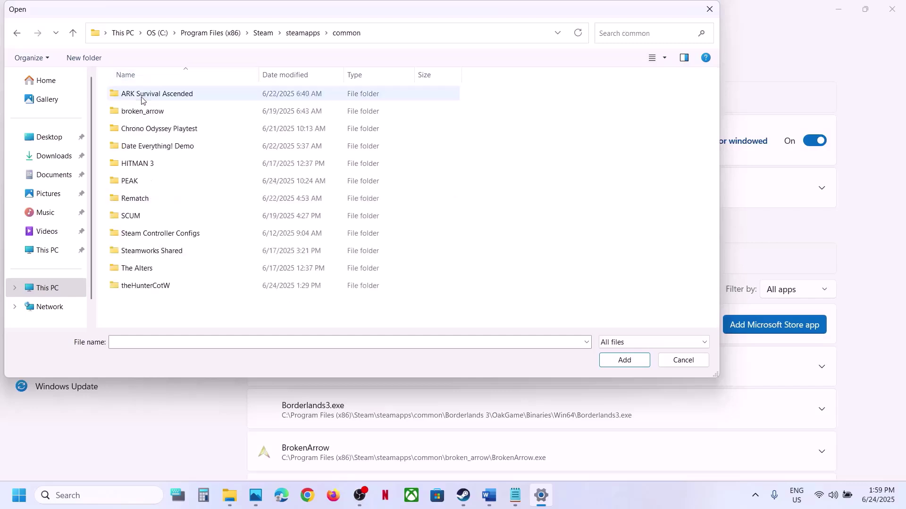
pyautogui.doubleClick(158, 285)
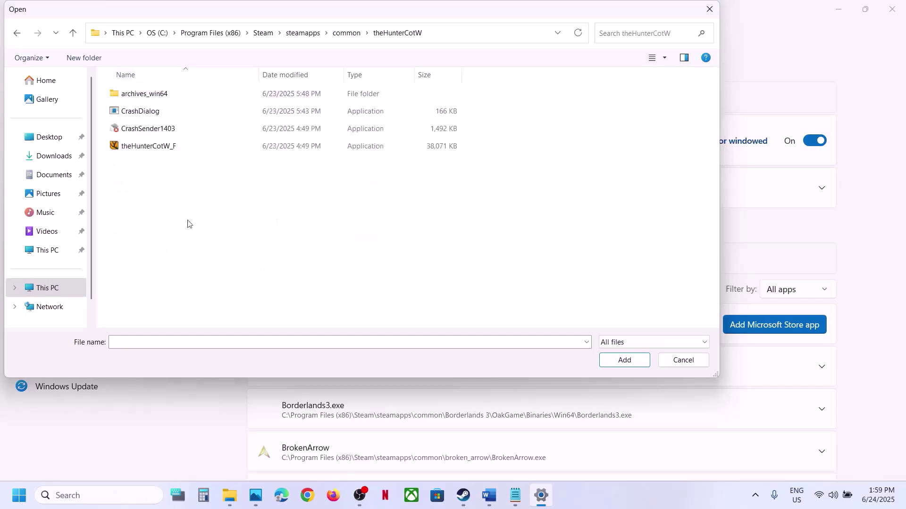
pyautogui.click(157, 150)
pyautogui.click(635, 361)
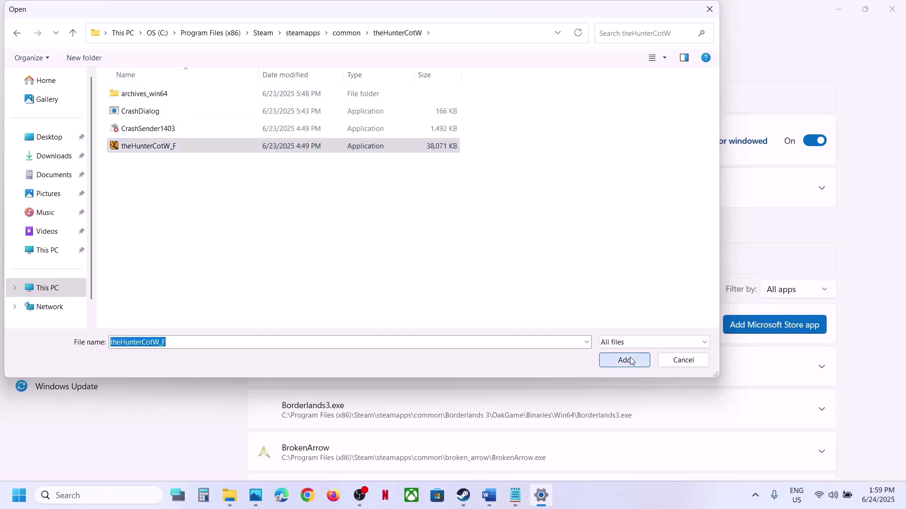
# Set theHunterCotW_F to High Performance (NVIDIA GeForce RTX 3050 Laptop GPU) and close Settings.
pyautogui.scroll(-20, 457, 362)
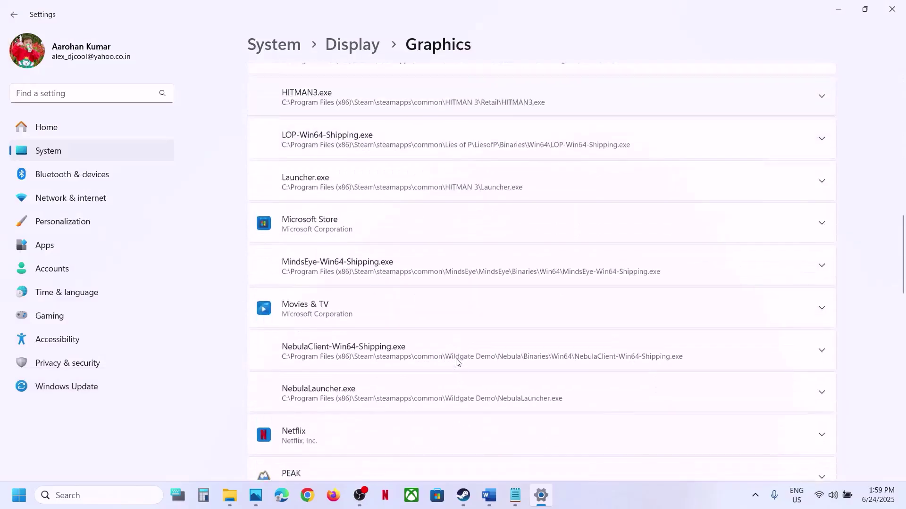
pyautogui.scroll(-15, 456, 363)
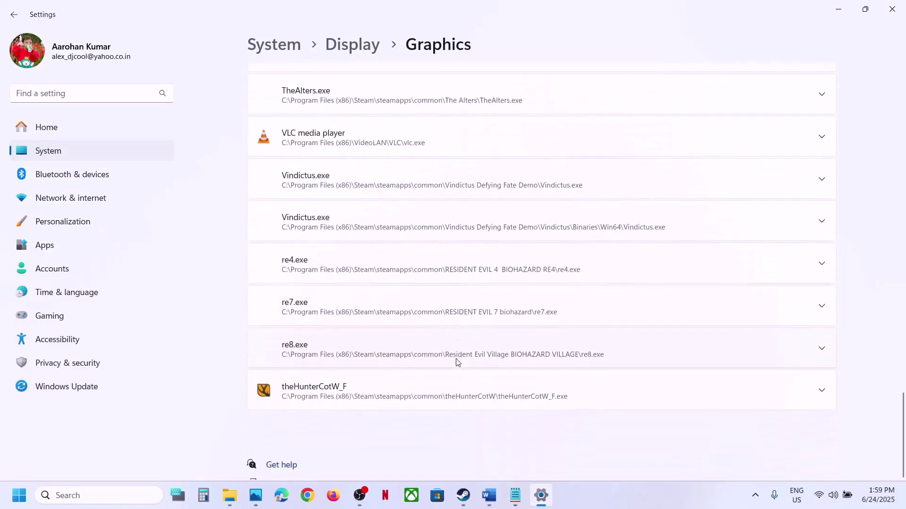
pyautogui.click(351, 389)
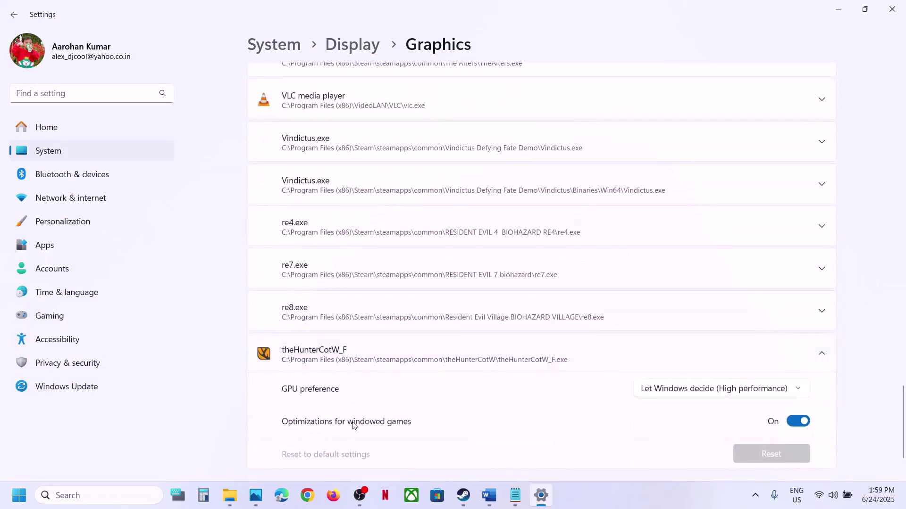
pyautogui.click(711, 398)
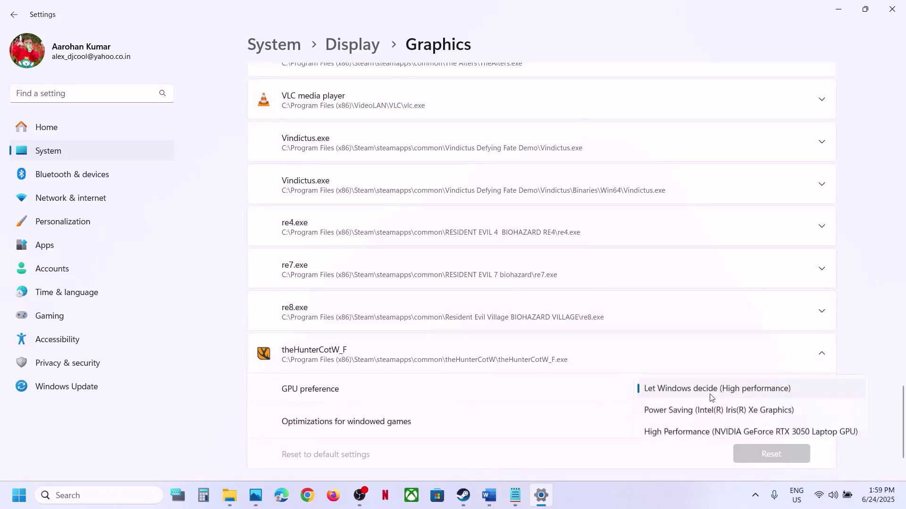
pyautogui.click(720, 432)
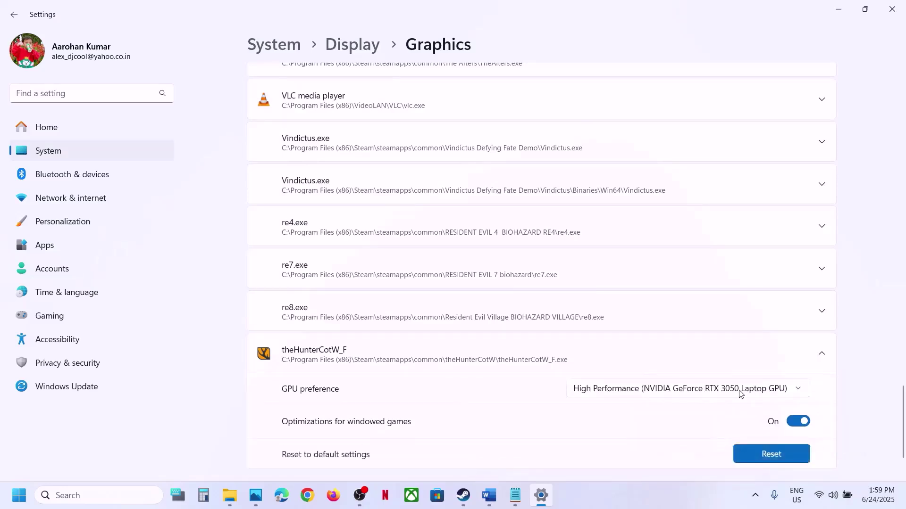
pyautogui.click(892, 9)
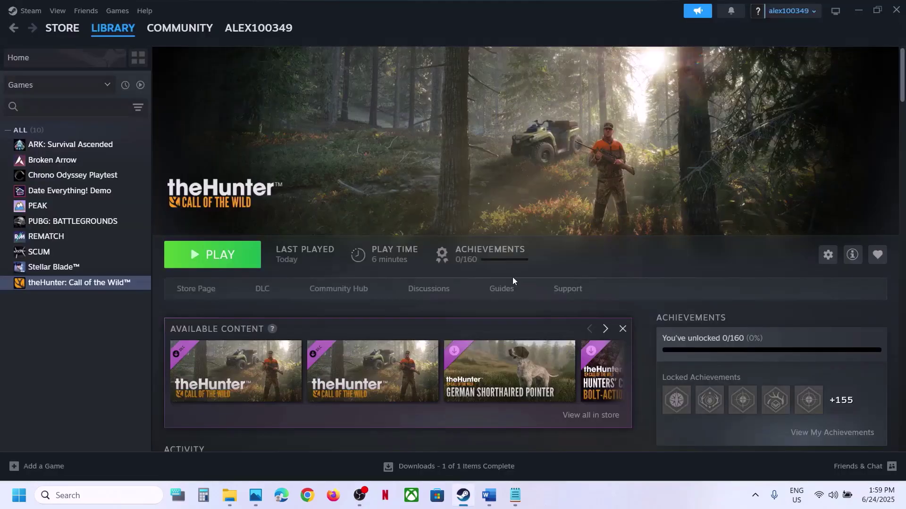
# Copy the NVIDIA driver download link from Step 12 of the Word guide, then switch to Chrome.
pyautogui.click(493, 495)
pyautogui.scroll(-3, 283, 286)
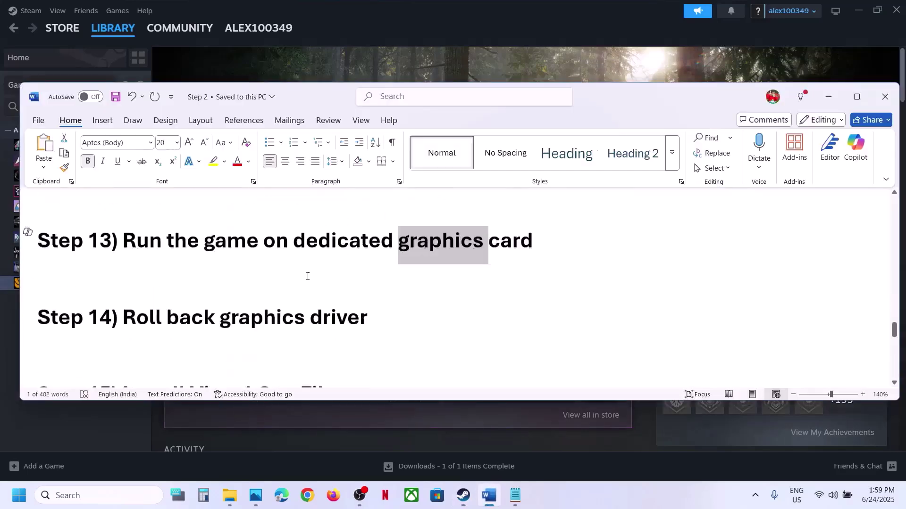
pyautogui.scroll(1, 283, 286)
pyautogui.moveTo(123, 319); pyautogui.dragTo(375, 317)
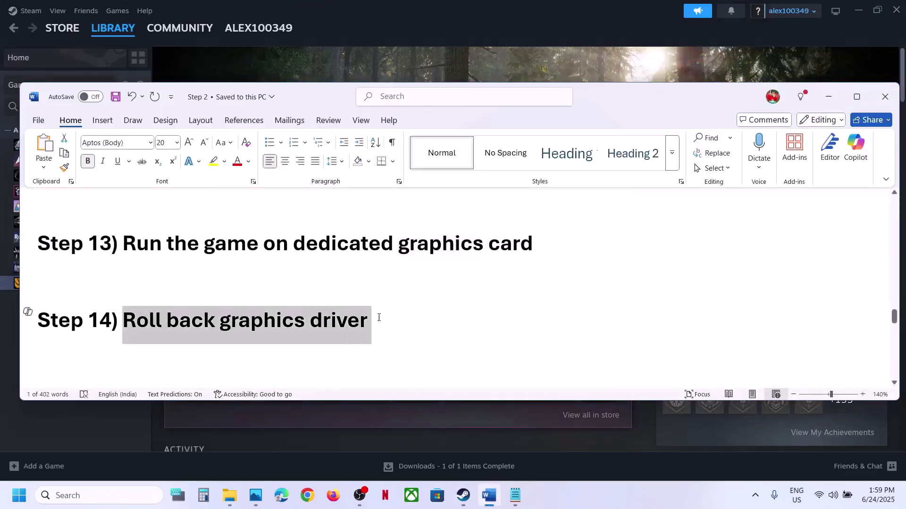
pyautogui.scroll(3, 379, 318)
pyautogui.scroll(1, 379, 318)
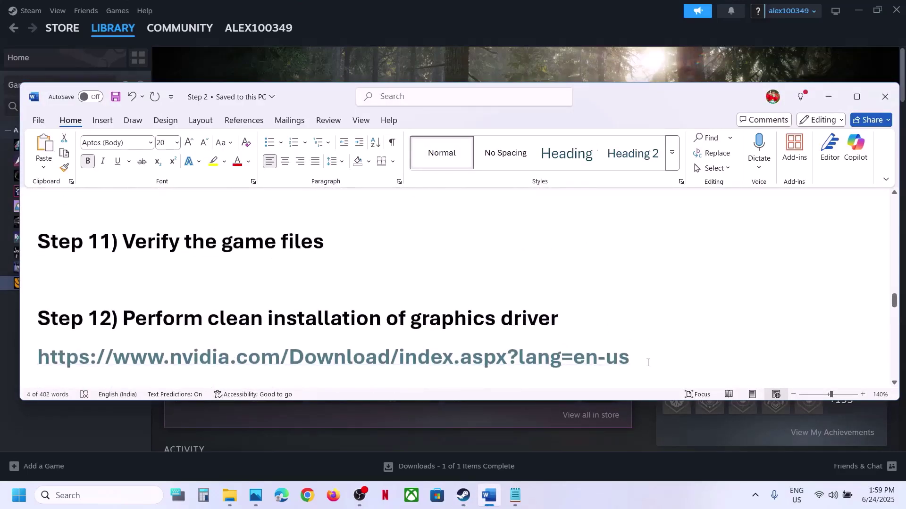
pyautogui.moveTo(557, 348); pyautogui.dragTo(186, 358)
pyautogui.hotkey('ctrl', 'c')
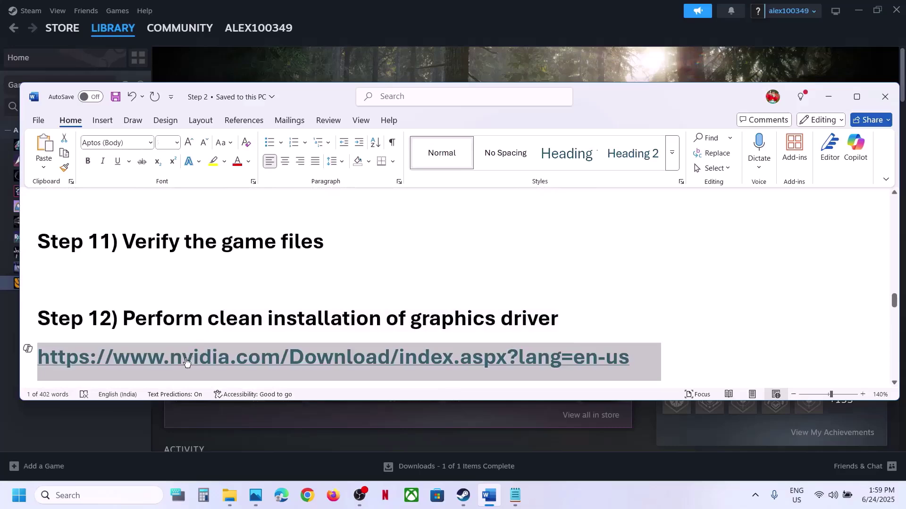
pyautogui.click(307, 495)
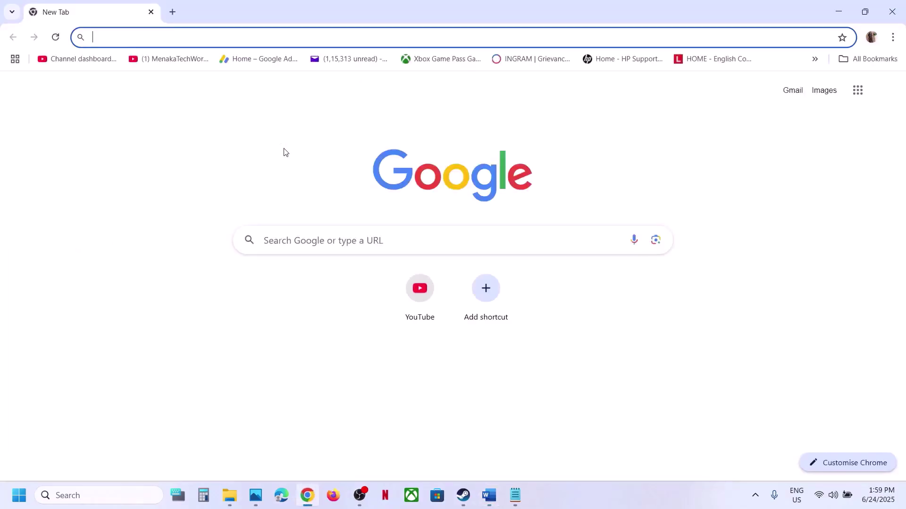
# Load the NVIDIA drivers page in a new tab and find drivers for the RTX 3050 Laptop GPU.
pyautogui.click(174, 13)
pyautogui.hotkey('ctrl', 'v')
pyautogui.press('Return')
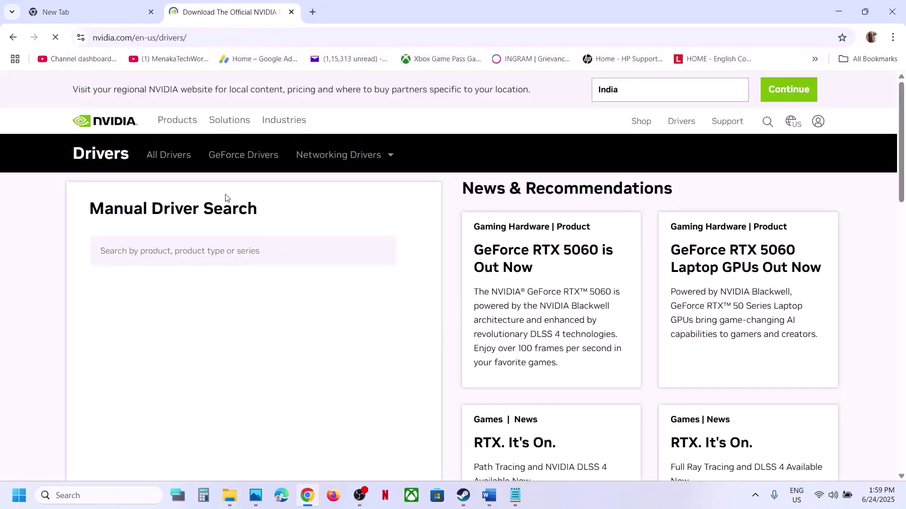
pyautogui.scroll(-1, 225, 275)
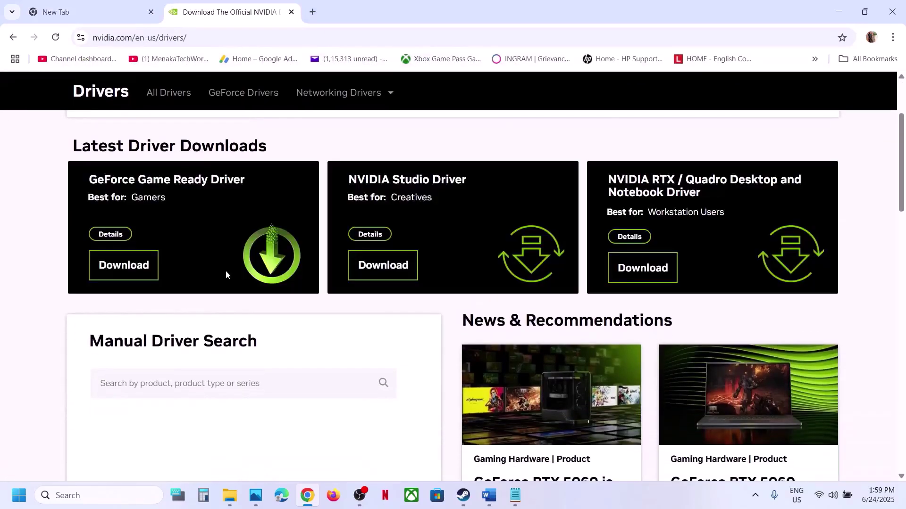
pyautogui.scroll(-5, 225, 273)
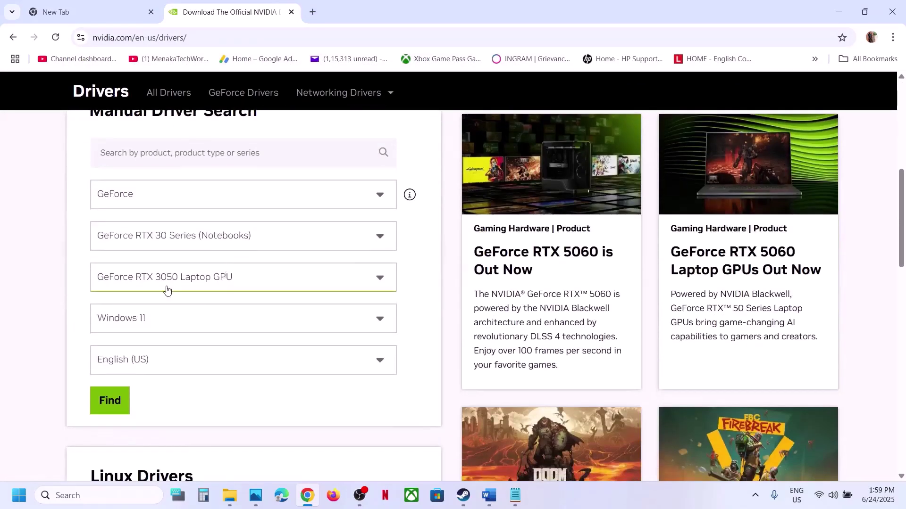
pyautogui.click(115, 400)
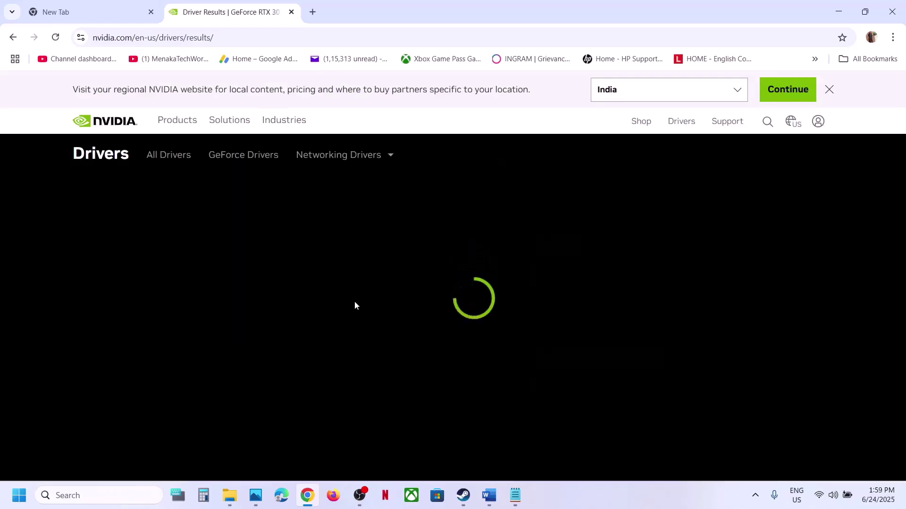
# Show the older GeForce RTX 30 driver versions and begin scrolling through them.
pyautogui.scroll(-15, 355, 306)
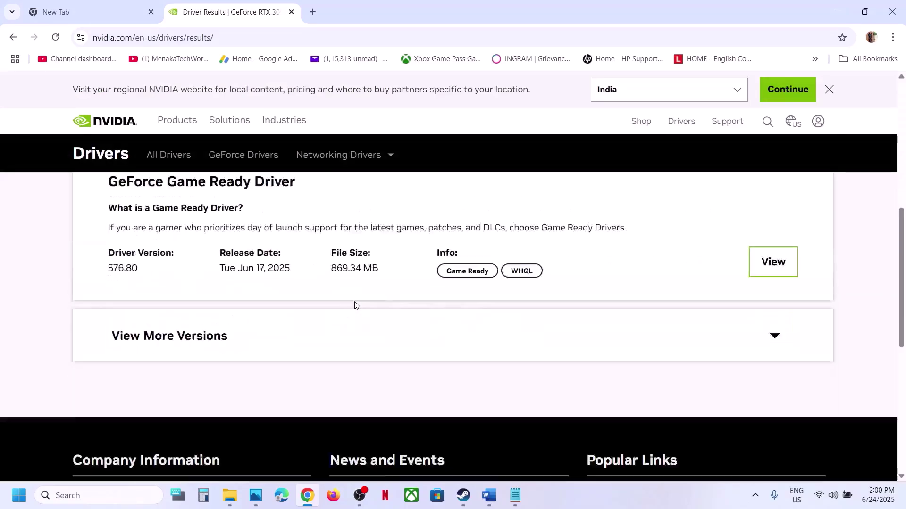
pyautogui.scroll(6, 354, 306)
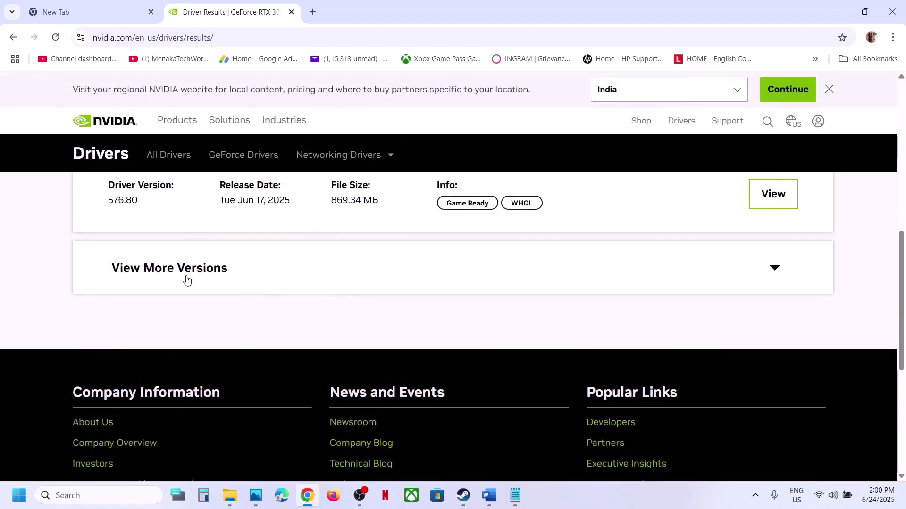
pyautogui.click(187, 268)
pyautogui.scroll(5, 187, 276)
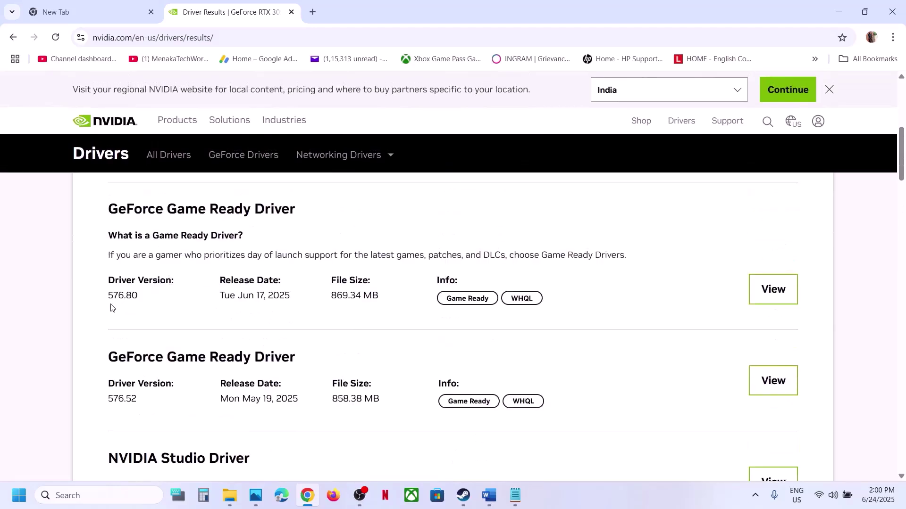
pyautogui.moveTo(111, 298); pyautogui.dragTo(162, 299)
pyautogui.scroll(2, 162, 299)
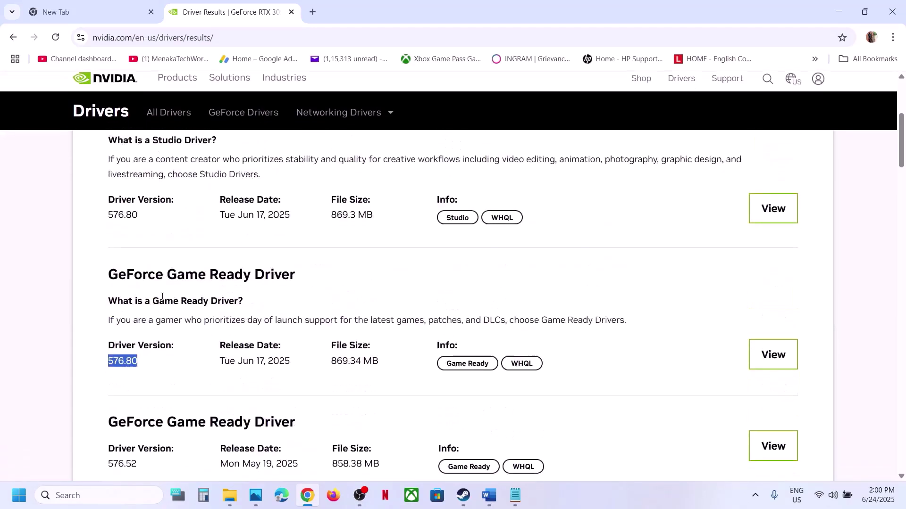
pyautogui.scroll(2, 160, 302)
pyautogui.scroll(-5, 158, 302)
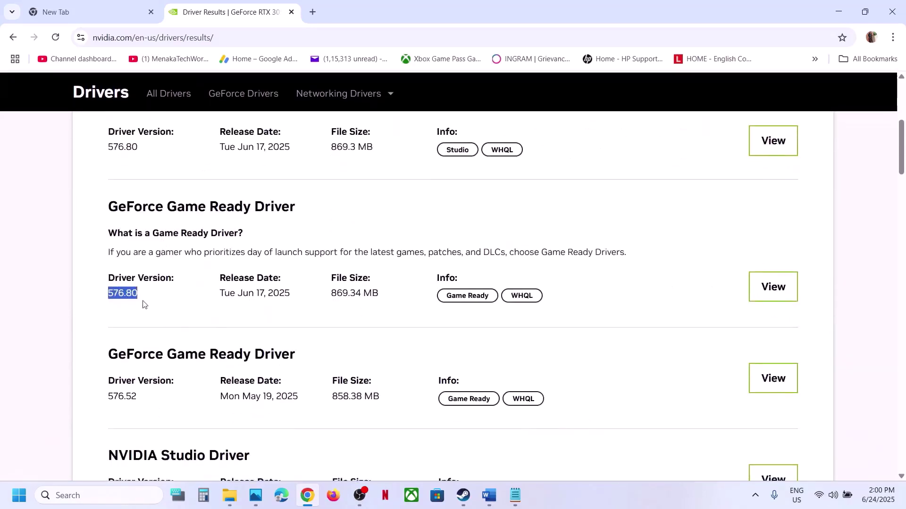
pyautogui.scroll(-2, 204, 296)
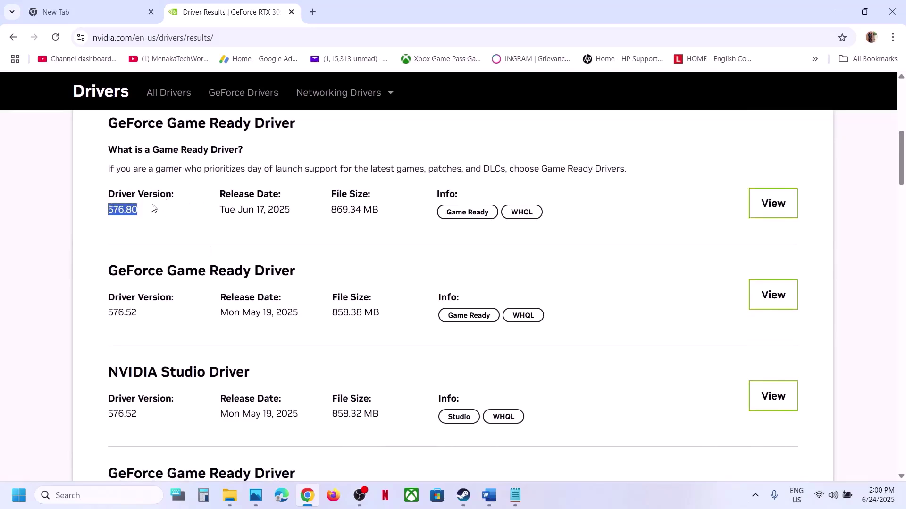
pyautogui.scroll(-4, 159, 220)
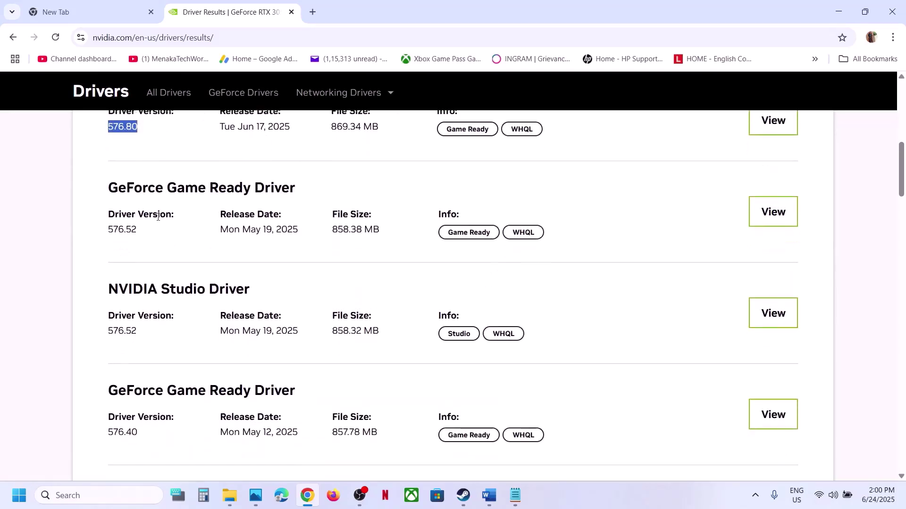
pyautogui.scroll(-2, 144, 250)
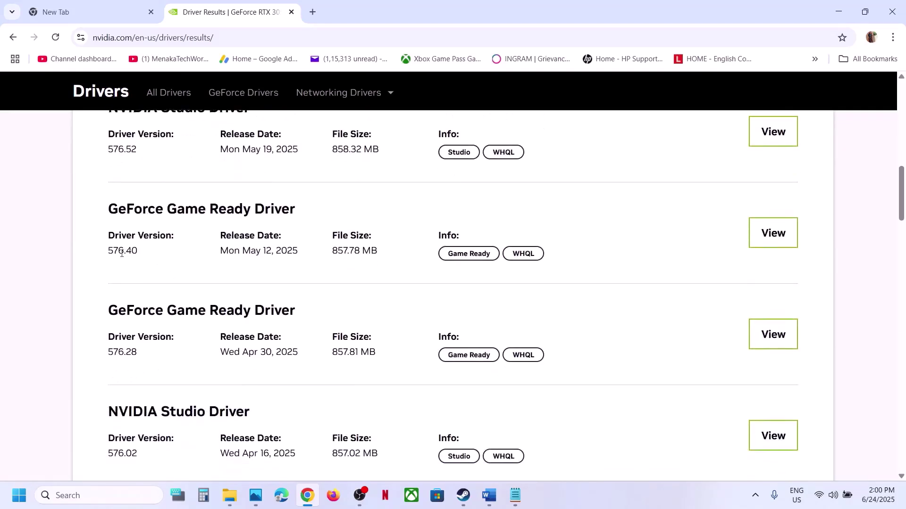
# Scroll the older drivers down to 566.14, highlighting versions 576.02 and 566.36 along the way.
pyautogui.moveTo(109, 252); pyautogui.dragTo(157, 255)
pyautogui.scroll(-3, 158, 255)
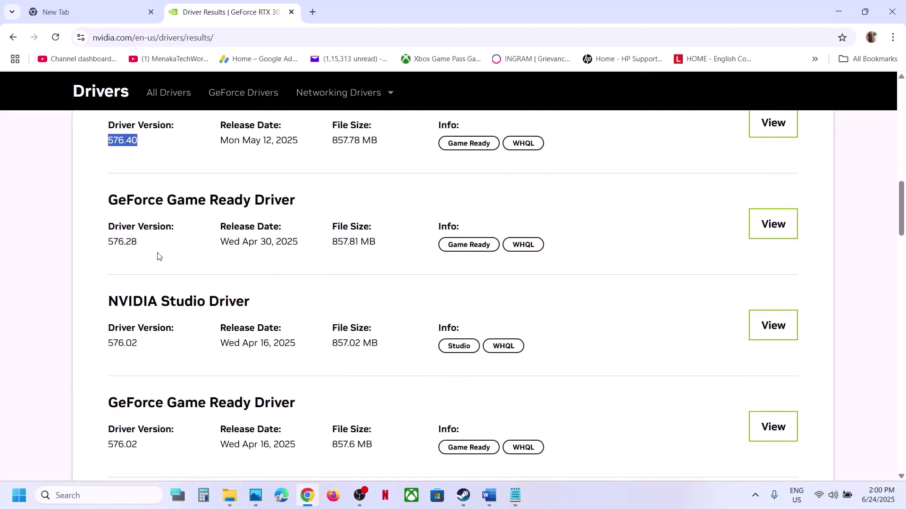
pyautogui.scroll(-2, 110, 344)
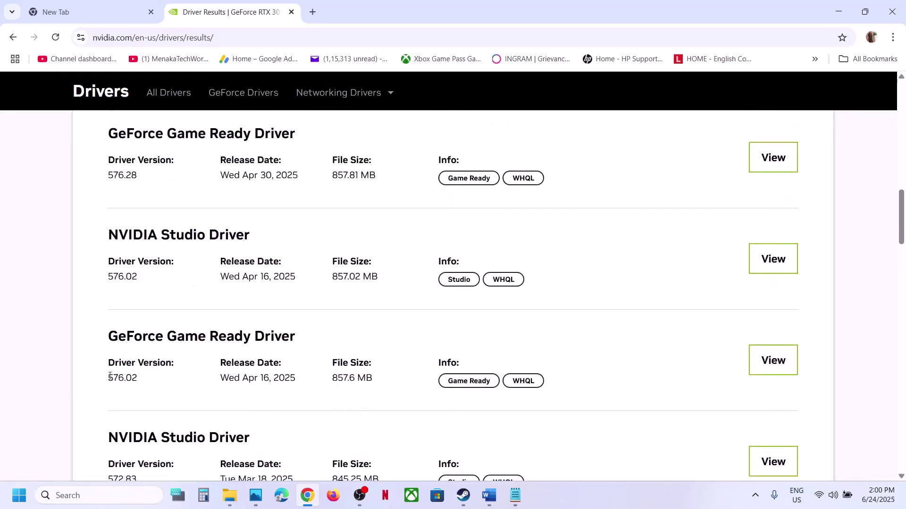
pyautogui.moveTo(110, 380); pyautogui.dragTo(151, 381)
pyautogui.moveTo(124, 336); pyautogui.dragTo(217, 337)
pyautogui.scroll(-6, 219, 338)
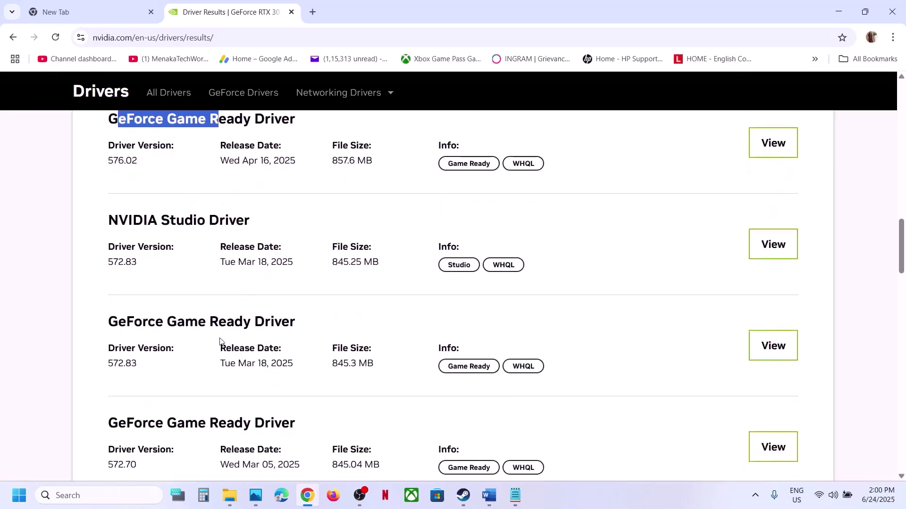
pyautogui.scroll(-14, 220, 341)
pyautogui.scroll(-8, 220, 341)
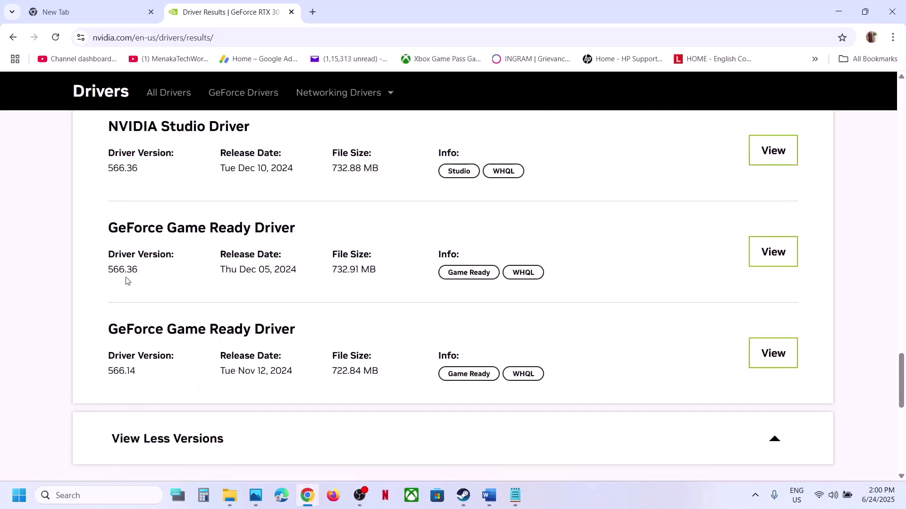
pyautogui.moveTo(108, 272); pyautogui.dragTo(118, 269)
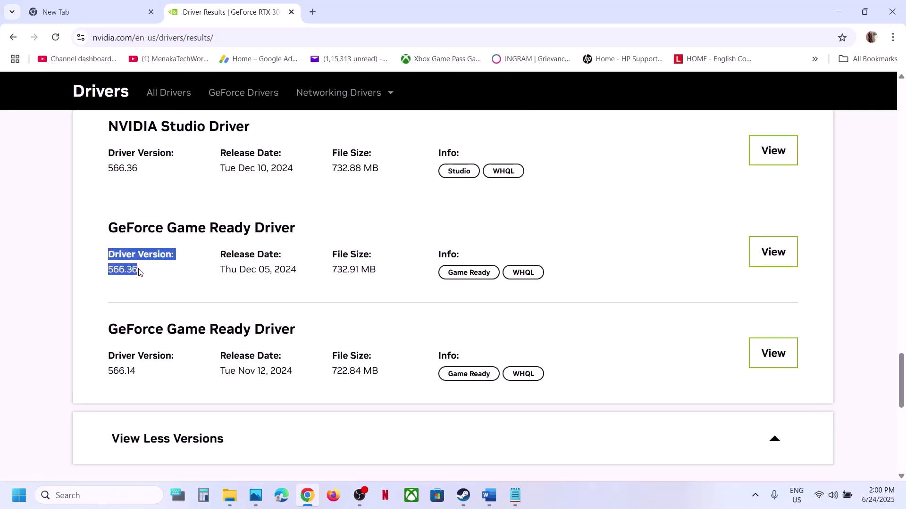
pyautogui.click(138, 272)
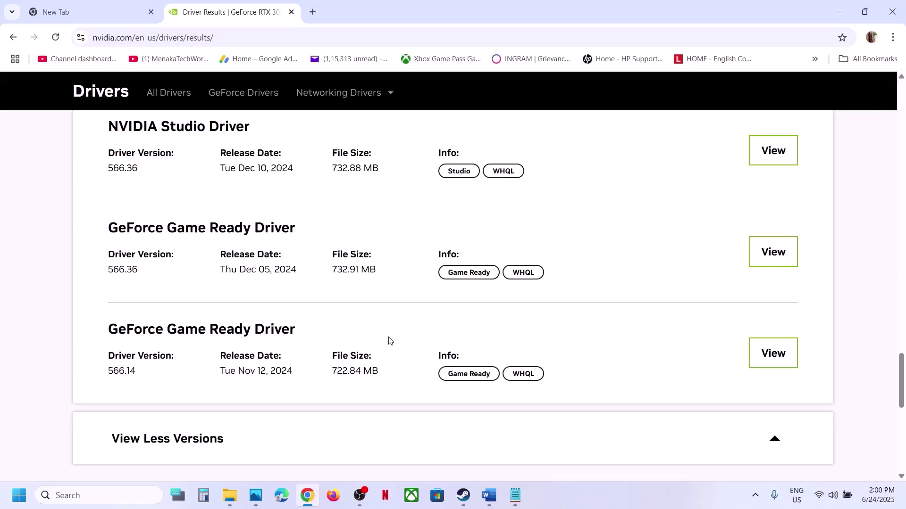
# Copy the Step 15 Visual C++ link from the Word guide and open a new Chrome tab.
pyautogui.click(463, 495)
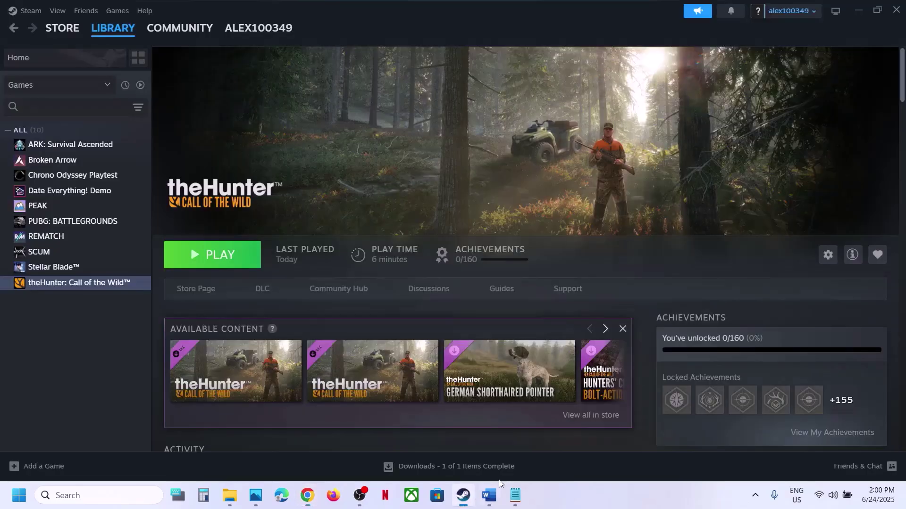
pyautogui.click(495, 500)
pyautogui.scroll(-5, 336, 269)
pyautogui.scroll(-3, 337, 270)
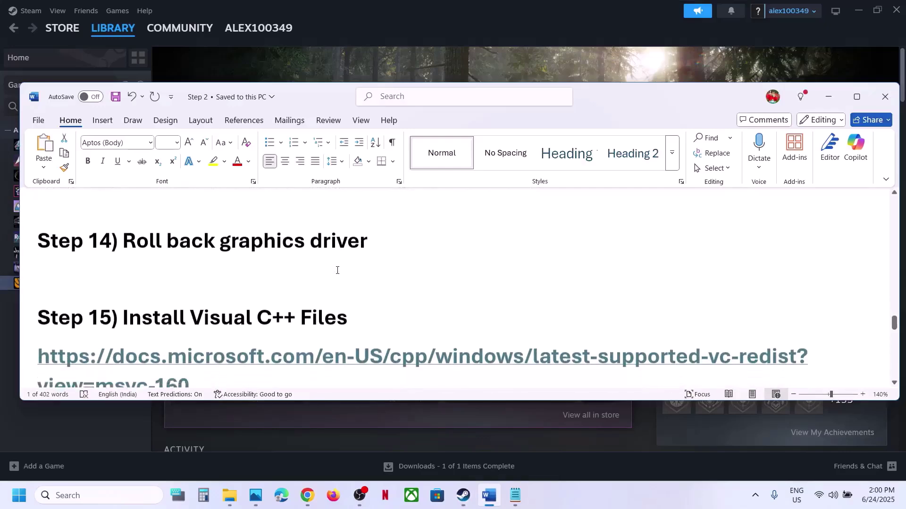
pyautogui.moveTo(199, 338); pyautogui.dragTo(47, 317)
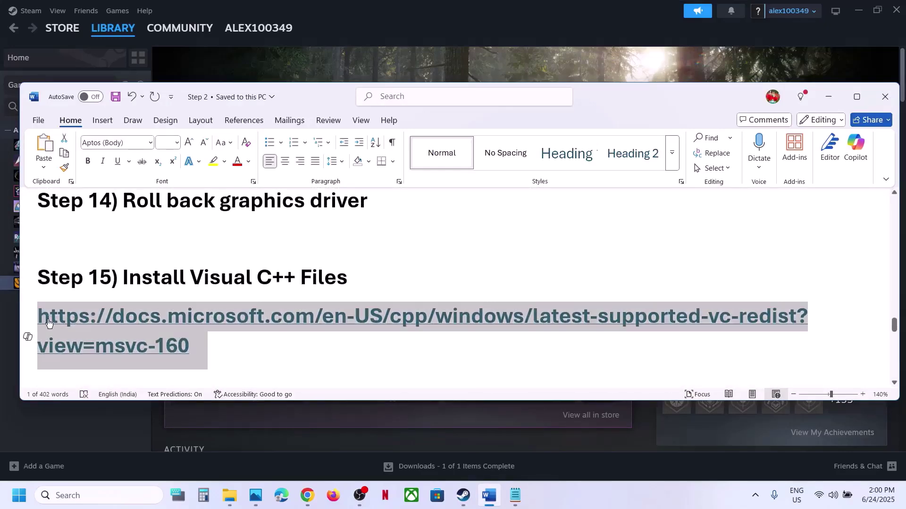
pyautogui.click(307, 495)
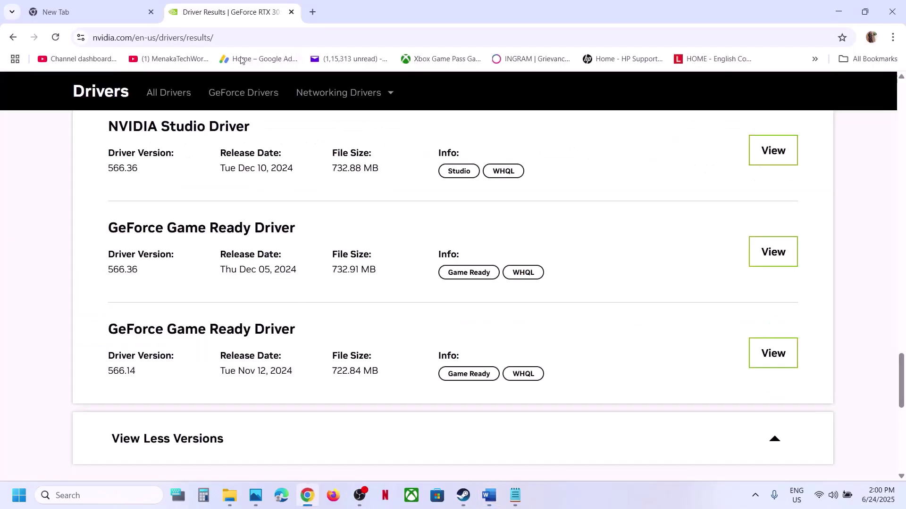
pyautogui.click(313, 12)
# Load the Visual C++ downloads page, then download and repair the x86 redistributable.
pyautogui.write('https://docs.microsoft.com/en-us/cpp/windows/latest-supported-vc-redist?view=msvc-160')
pyautogui.press('Return')
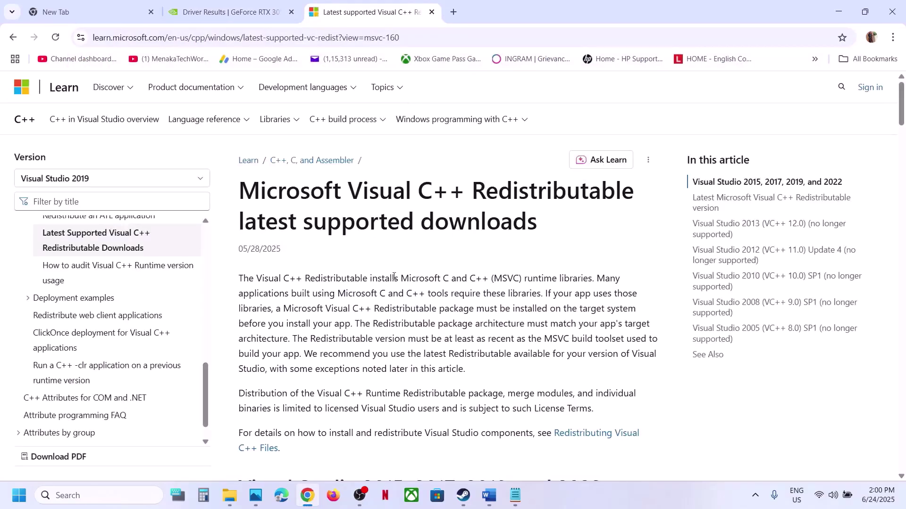
pyautogui.scroll(-10, 394, 280)
pyautogui.scroll(-3, 394, 280)
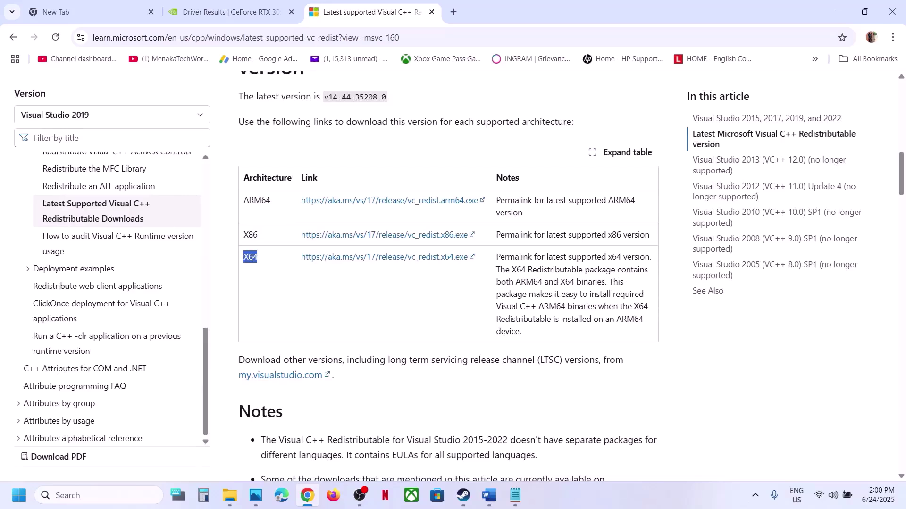
pyautogui.click(361, 235)
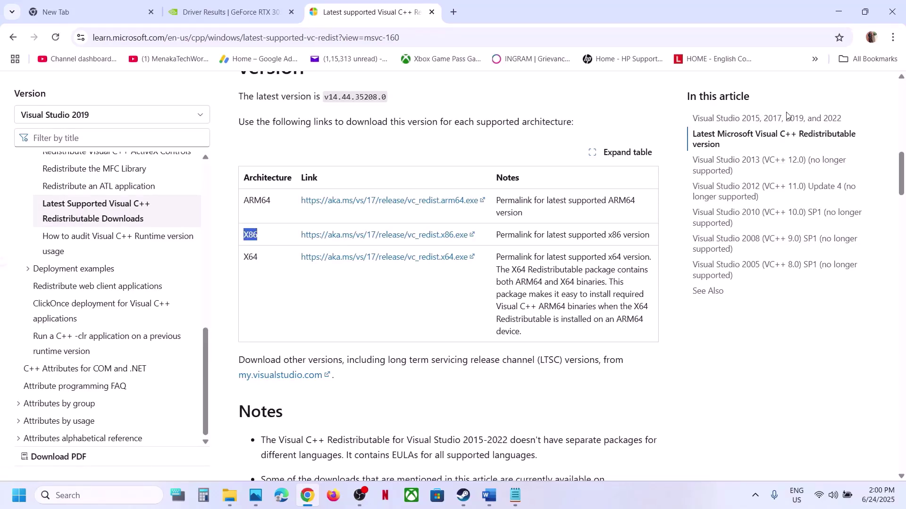
pyautogui.click(776, 76)
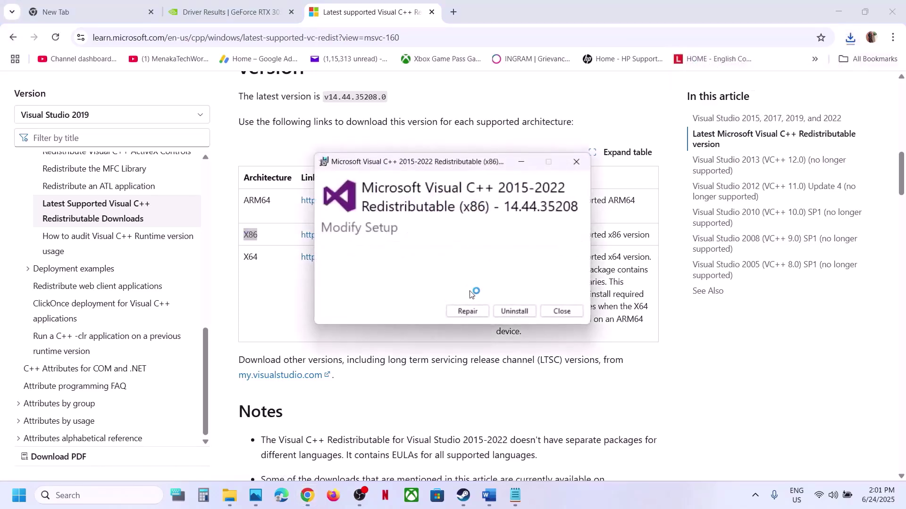
pyautogui.click(473, 310)
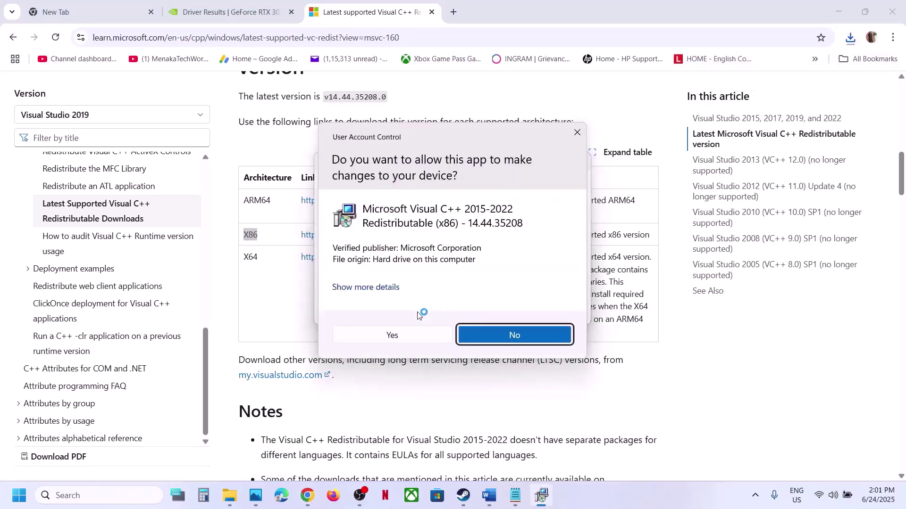
pyautogui.click(395, 333)
# Download the x64 Visual C++ redistributable and launch its installer.
pyautogui.doubleClick(251, 257)
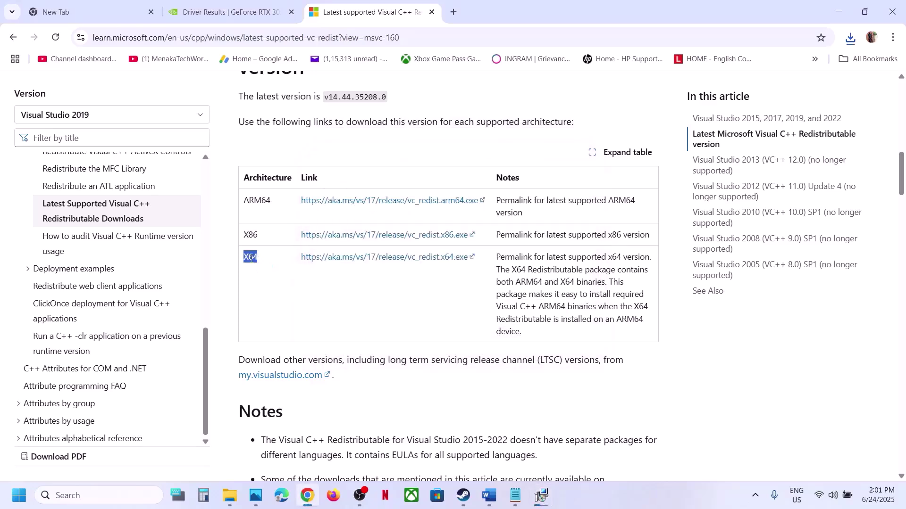
pyautogui.click(396, 257)
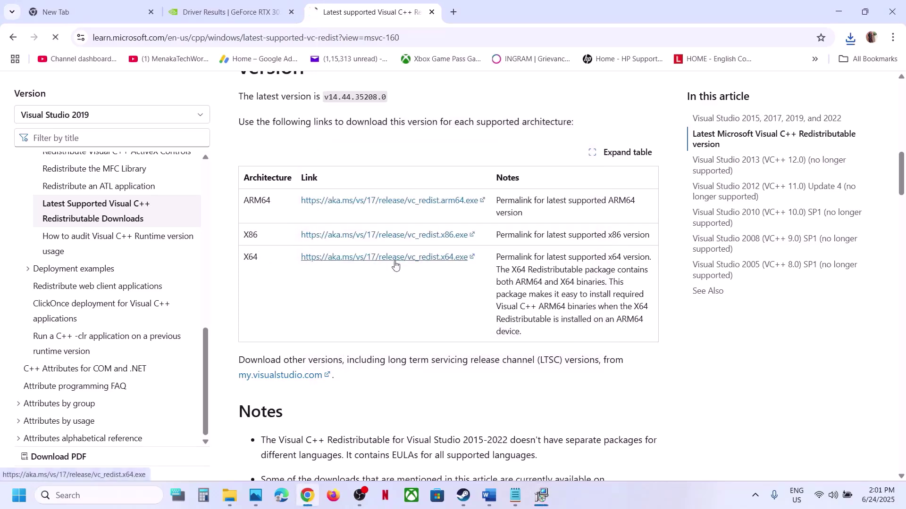
pyautogui.click(852, 43)
pyautogui.click(727, 89)
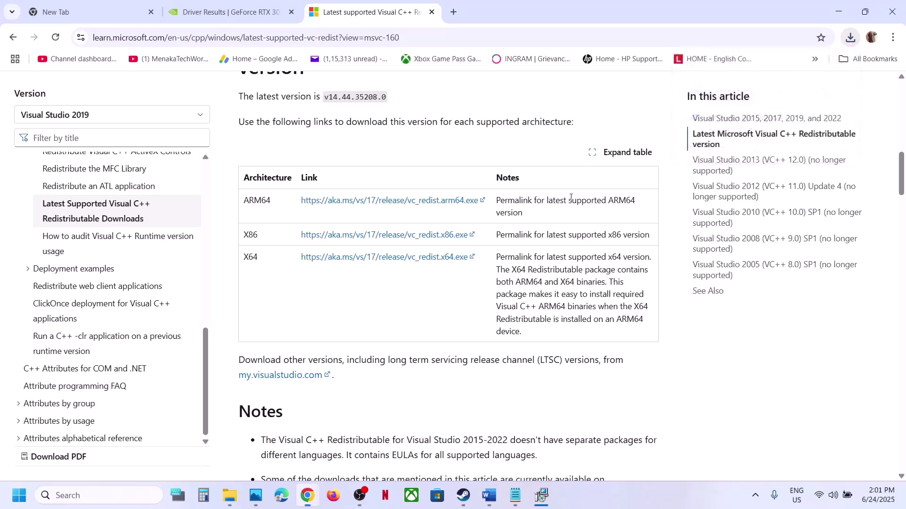
pyautogui.click(467, 310)
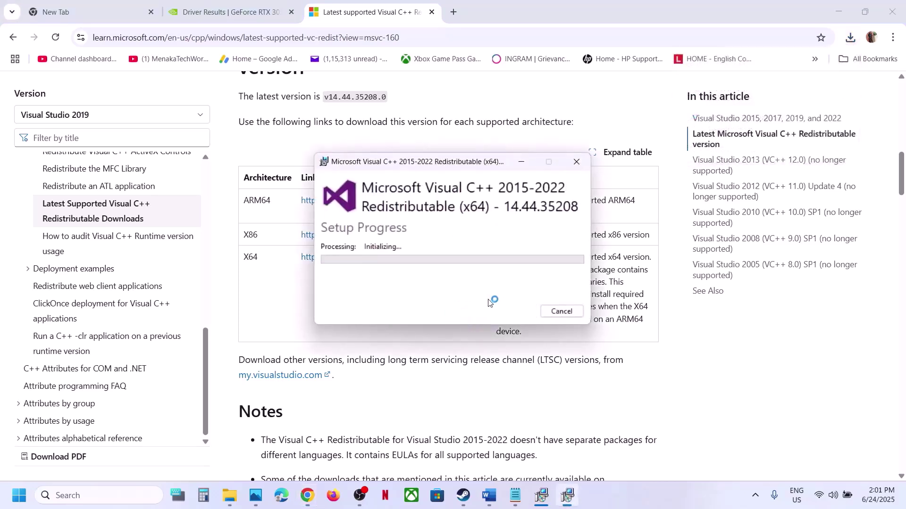
pyautogui.click(379, 336)
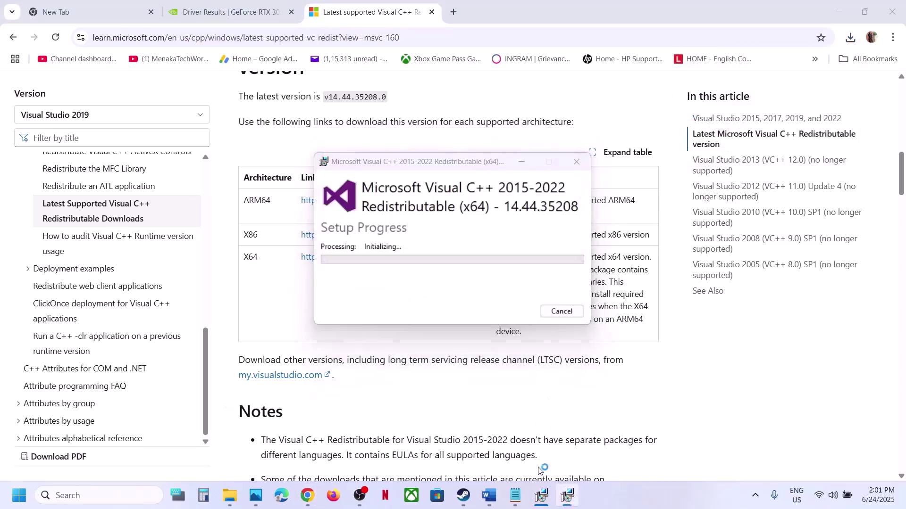
pyautogui.moveTo(458, 171); pyautogui.dragTo(270, 166)
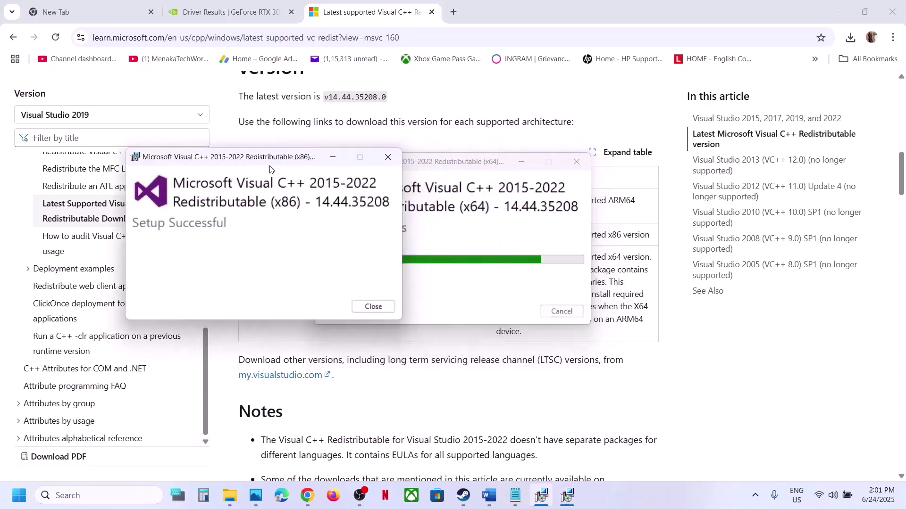
pyautogui.click(586, 319)
pyautogui.click(563, 313)
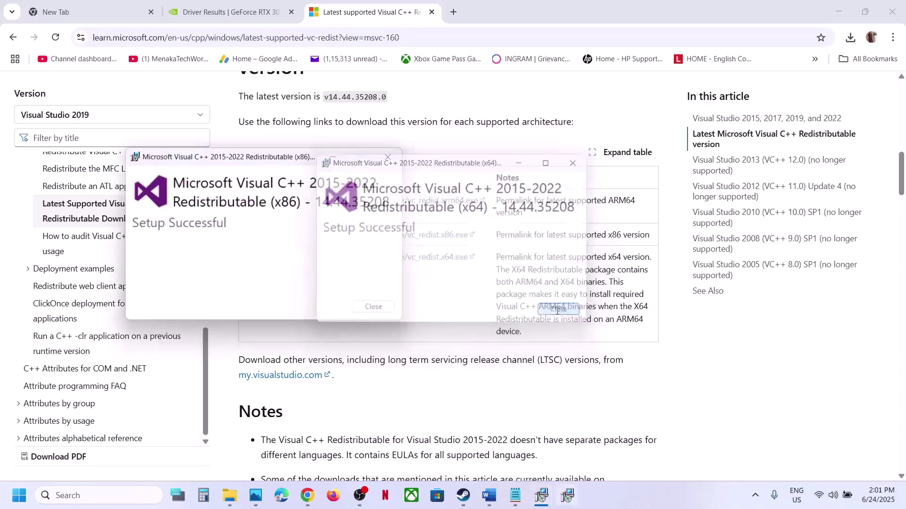
pyautogui.click(383, 311)
# View Start's power options without restarting, then glance at the Word document and minimize it.
pyautogui.click(19, 495)
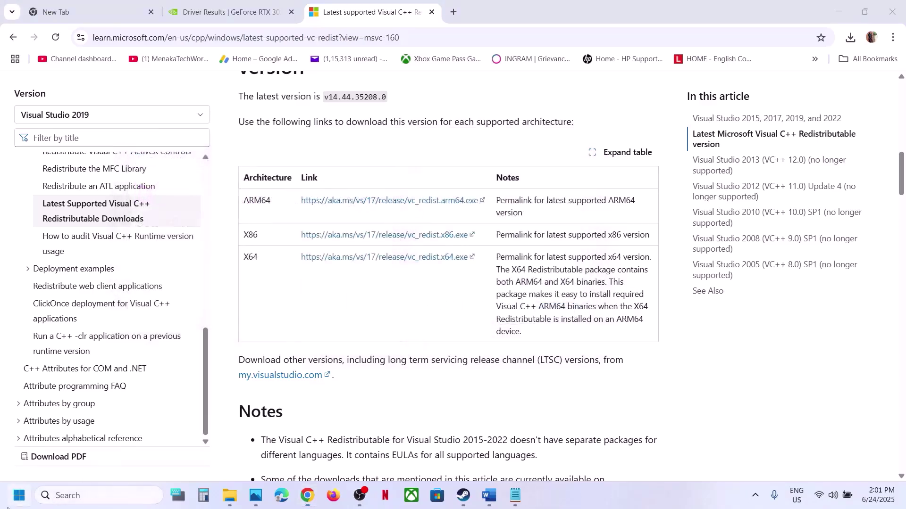
pyautogui.click(343, 455)
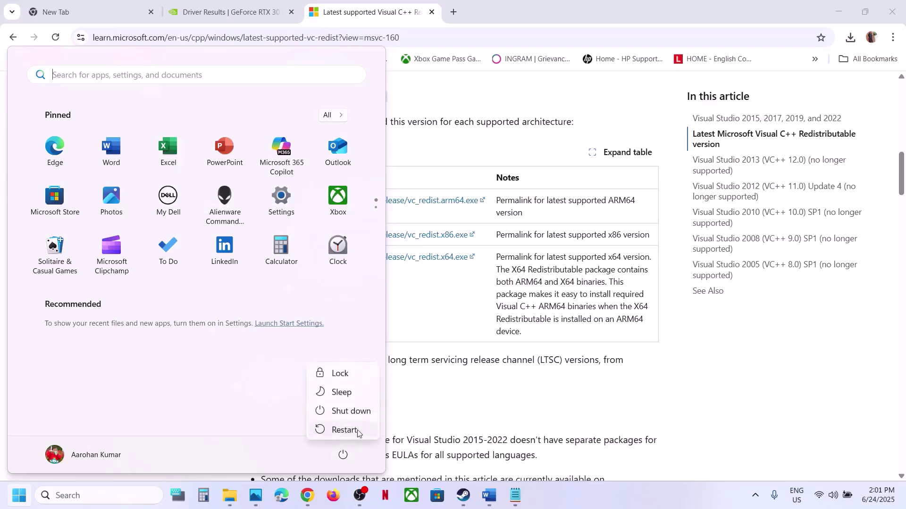
pyautogui.click(464, 495)
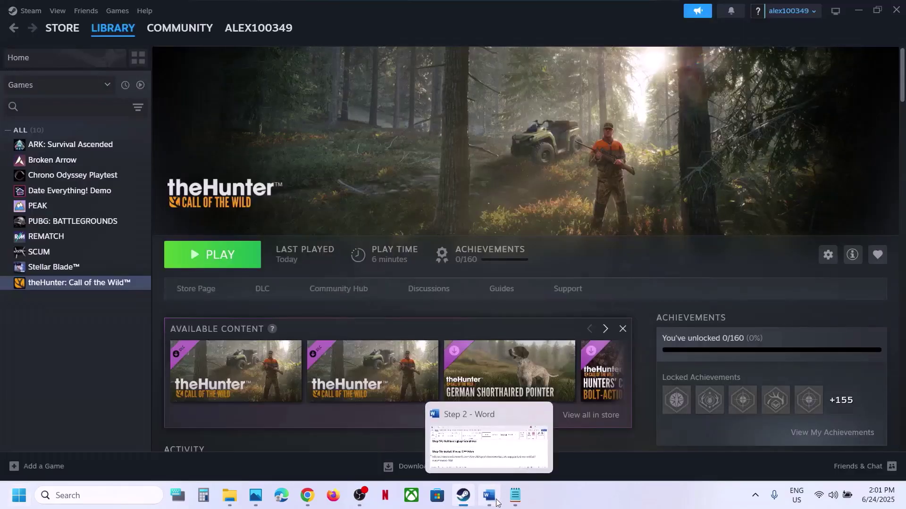
pyautogui.click(490, 496)
pyautogui.scroll(-3, 365, 322)
pyautogui.scroll(1, 373, 307)
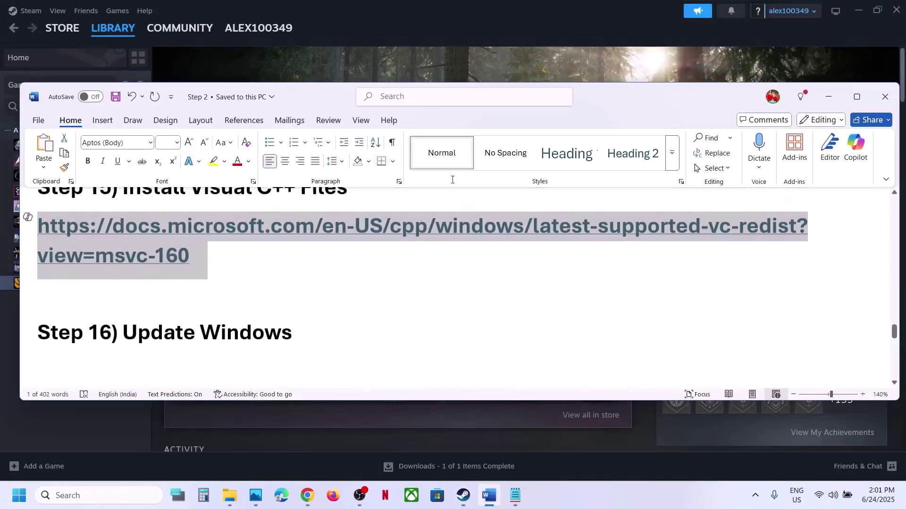
pyautogui.click(498, 55)
# Check Windows Update (paused until 7/7/2025), then dismiss Start's power options without restarting.
pyautogui.press('super+i')
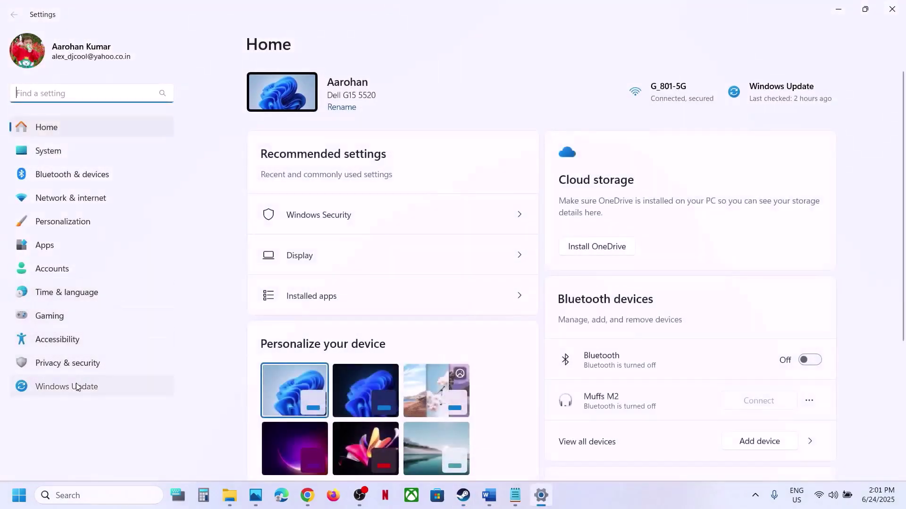
pyautogui.click(77, 387)
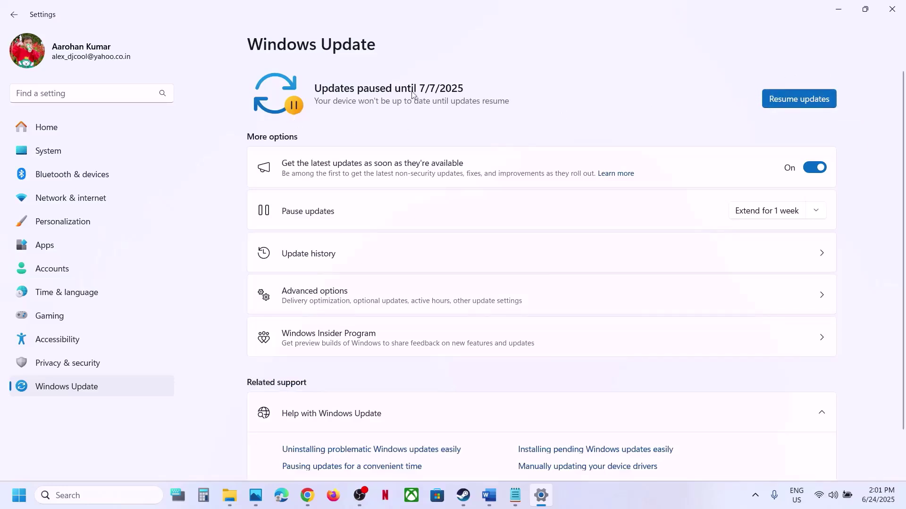
pyautogui.click(19, 497)
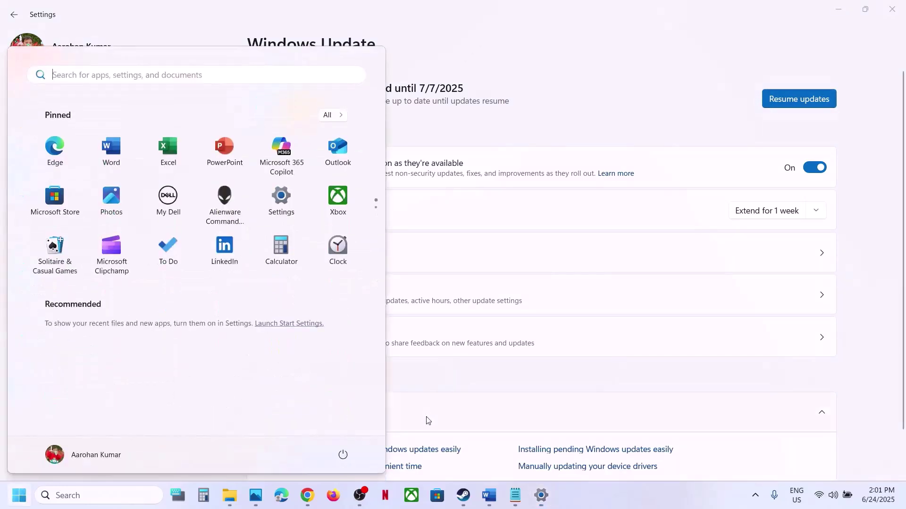
pyautogui.click(346, 458)
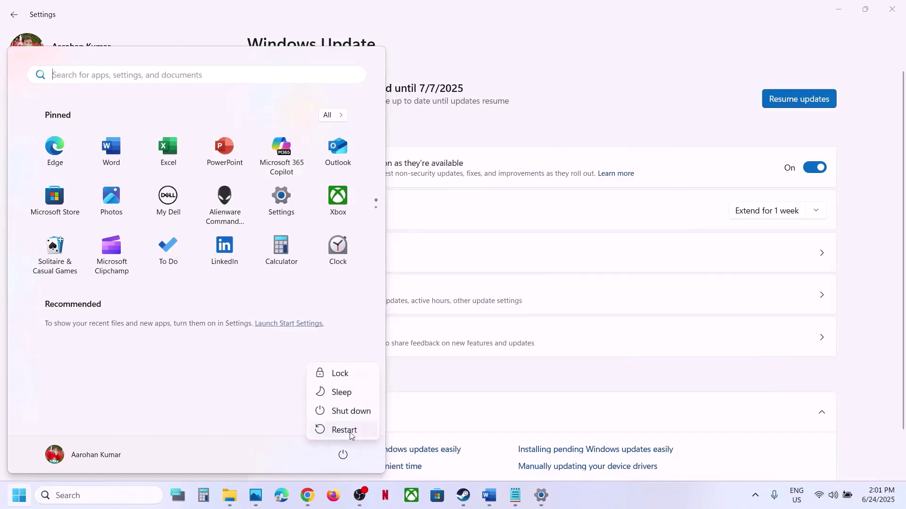
pyautogui.click(463, 495)
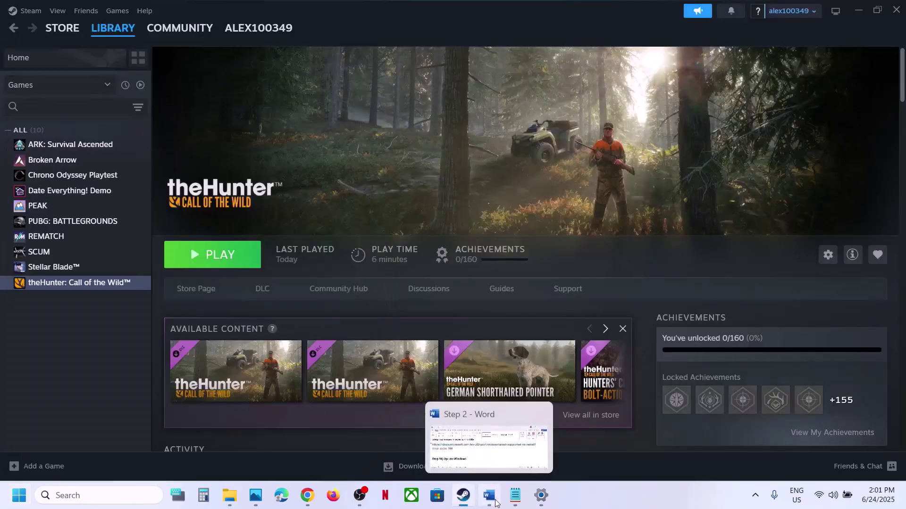
# Maximize Word and read Step 17 on unplugging external devices and closing overlay apps.
pyautogui.click(495, 502)
pyautogui.scroll(-5, 173, 249)
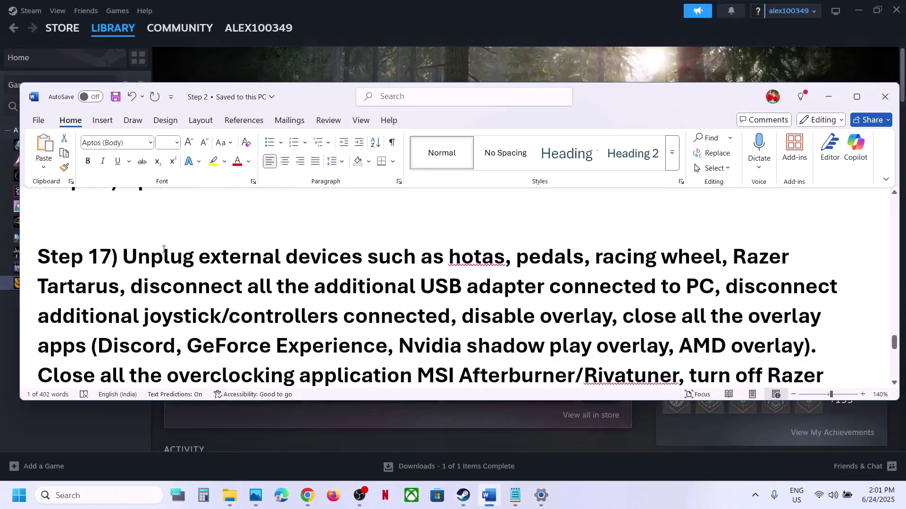
pyautogui.moveTo(135, 254); pyautogui.dragTo(658, 292)
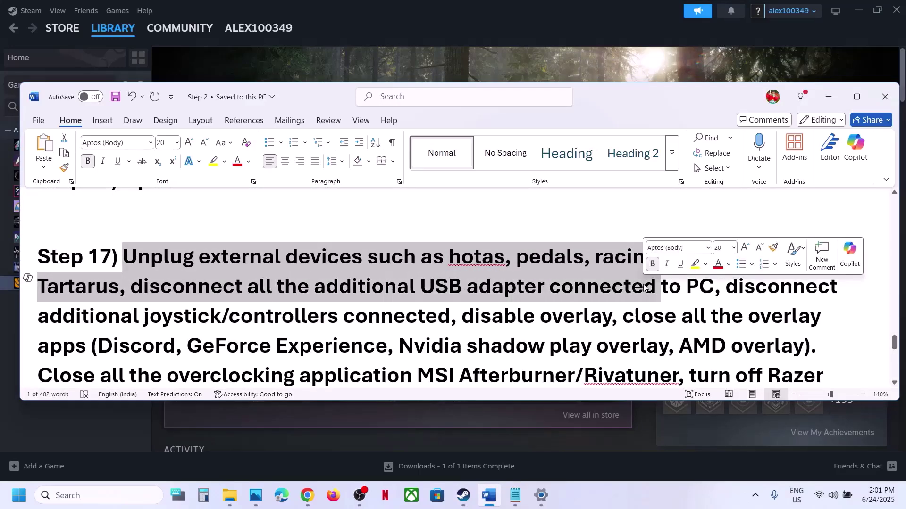
pyautogui.click(856, 97)
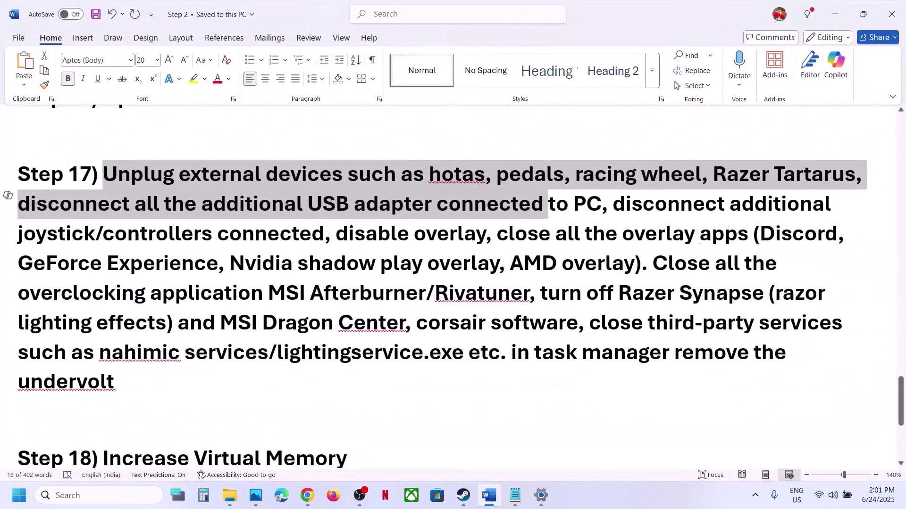
pyautogui.scroll(1, 700, 248)
pyautogui.moveTo(612, 240); pyautogui.dragTo(485, 278)
# Confirm Steam Overlay is off in theHunter: Call of the Wild's properties, then return to Word.
pyautogui.click(464, 496)
pyautogui.rightClick(78, 282)
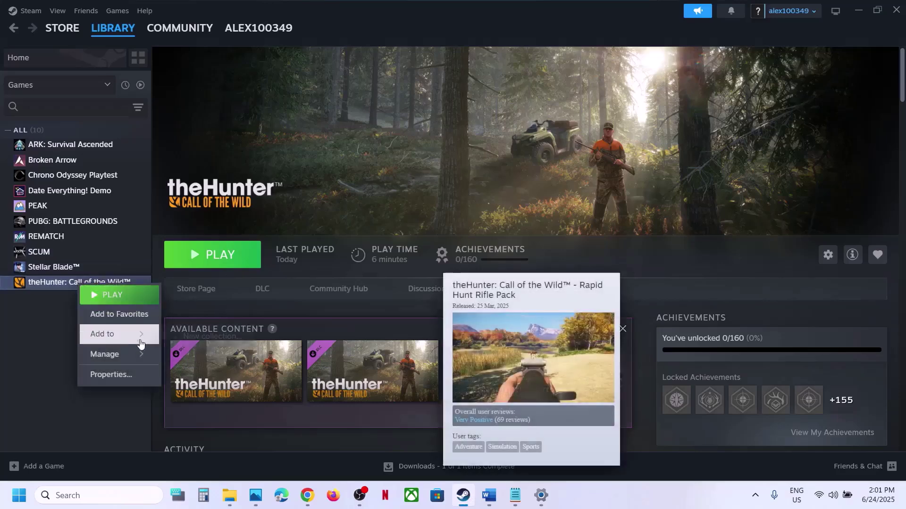
pyautogui.click(114, 373)
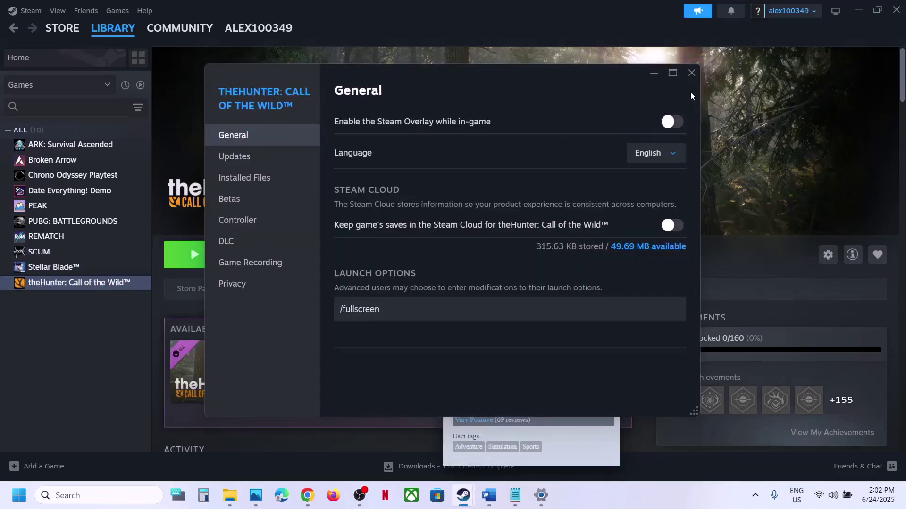
pyautogui.click(692, 75)
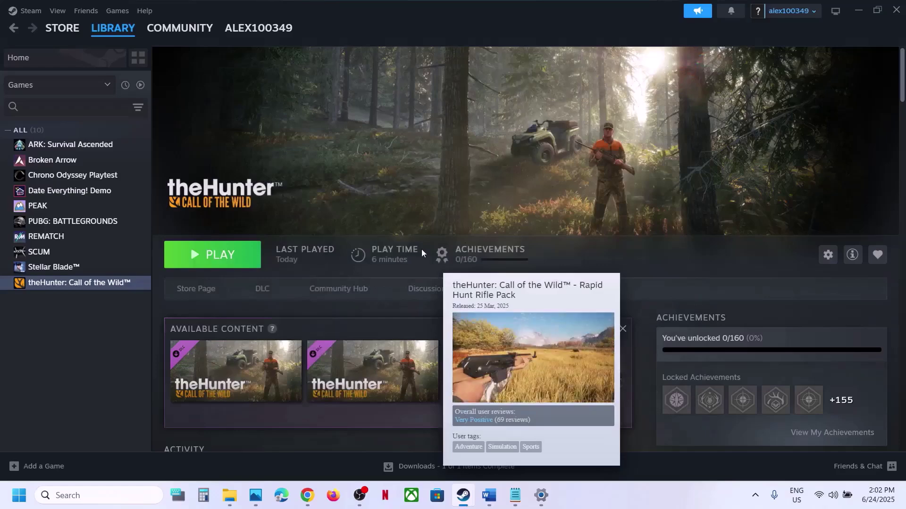
pyautogui.click(489, 495)
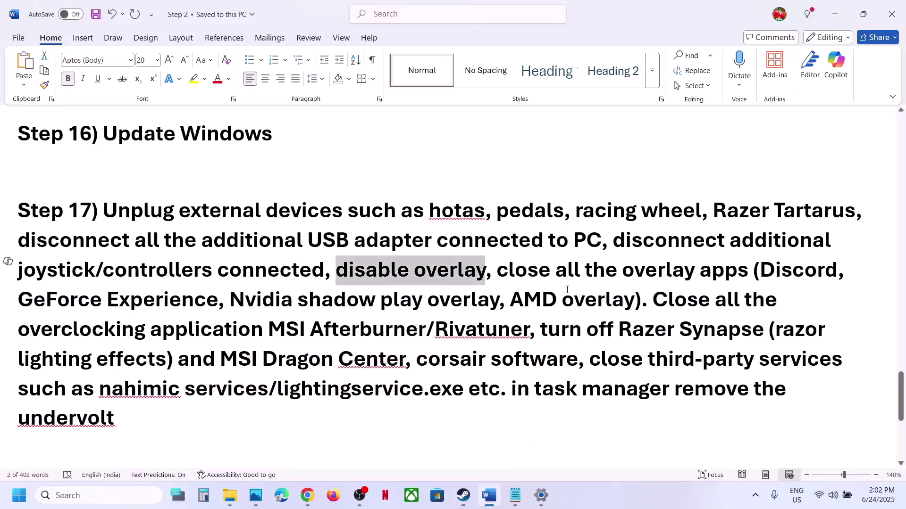
# In Step 17, mark Discord and GeForce Experience and insert ', set it default,' after 'Do not overclock'.
pyautogui.doubleClick(782, 268)
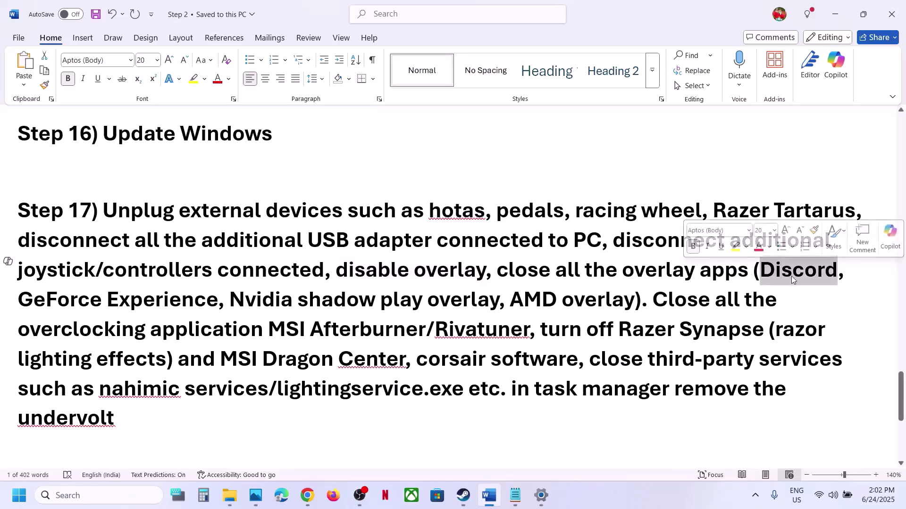
pyautogui.moveTo(29, 306); pyautogui.dragTo(204, 304)
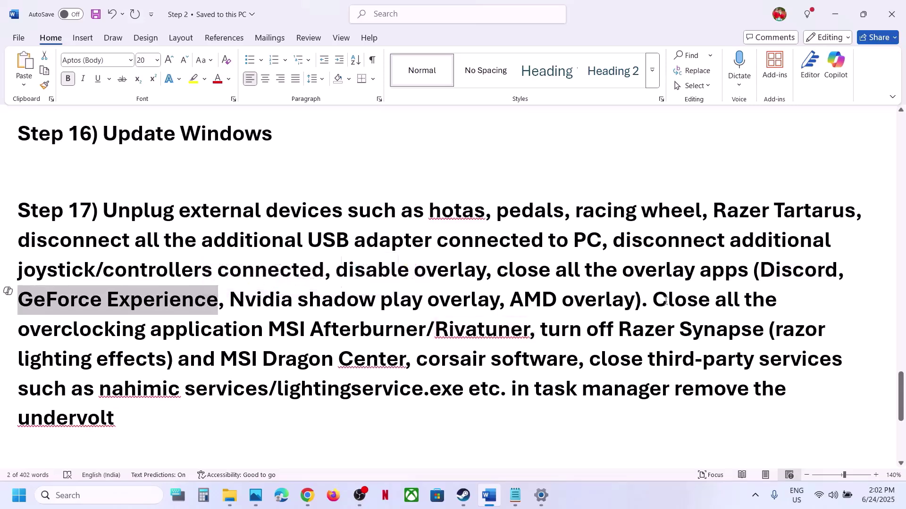
pyautogui.moveTo(654, 302); pyautogui.dragTo(268, 332)
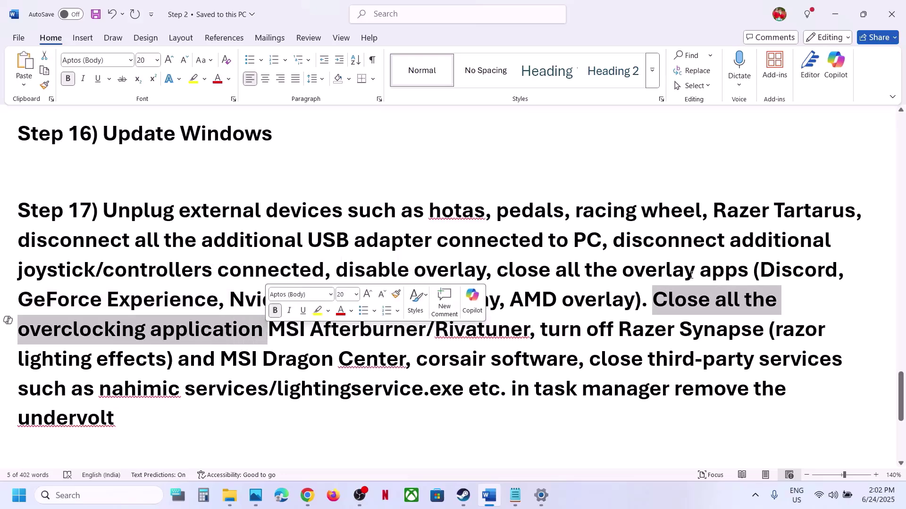
pyautogui.click(646, 304)
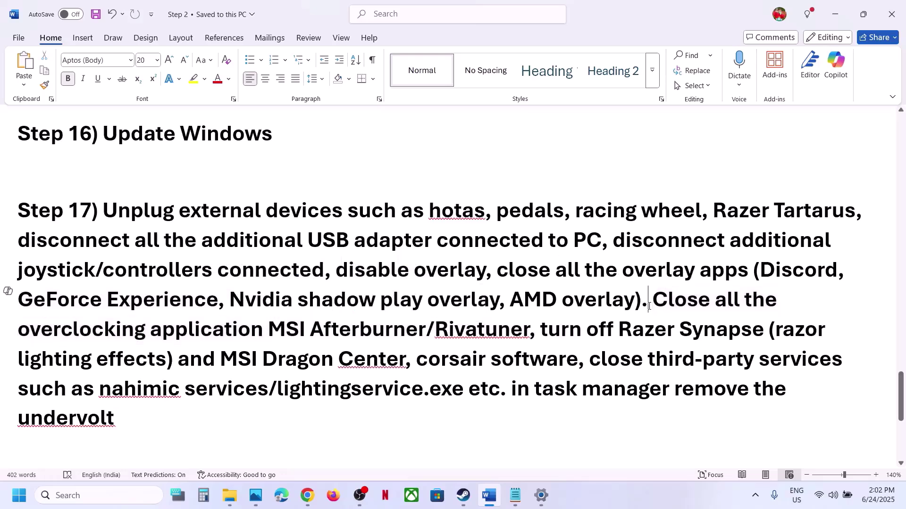
pyautogui.write('Do no ')
pyautogui.write('t overcloc')
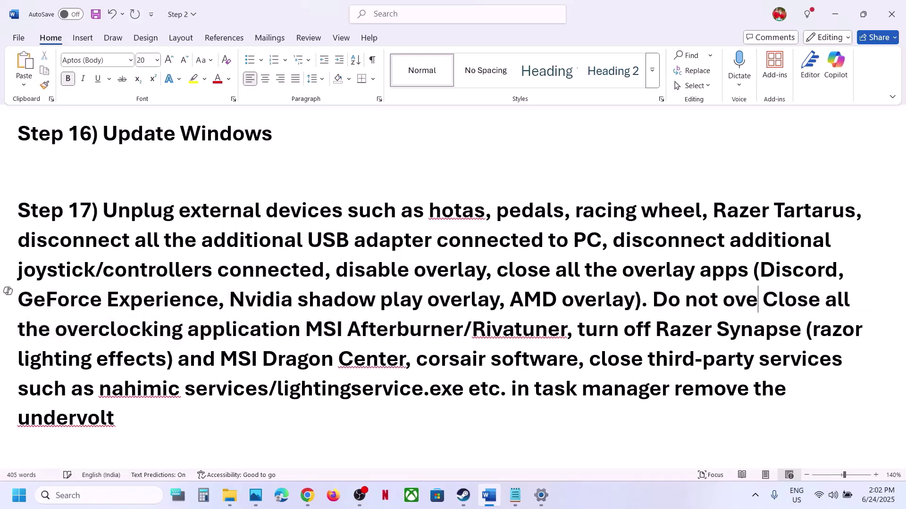
pyautogui.write('k, set')
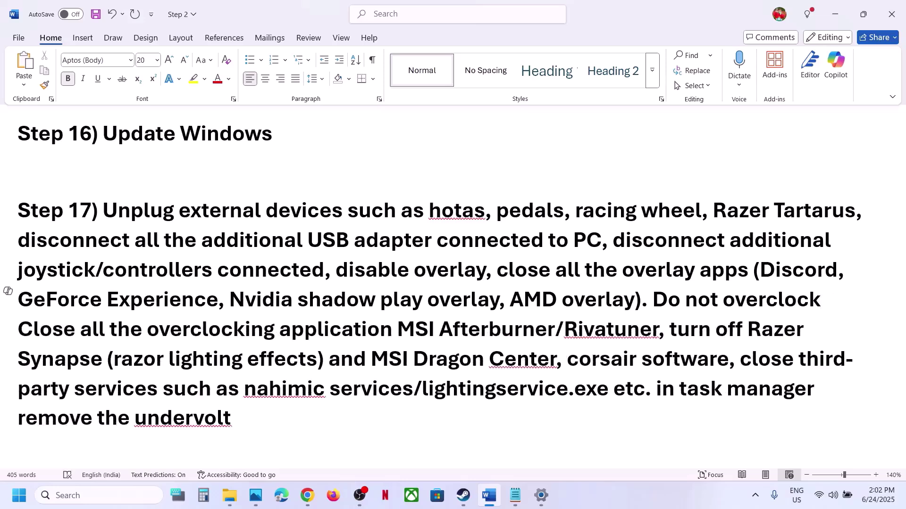
pyautogui.write(' it default')
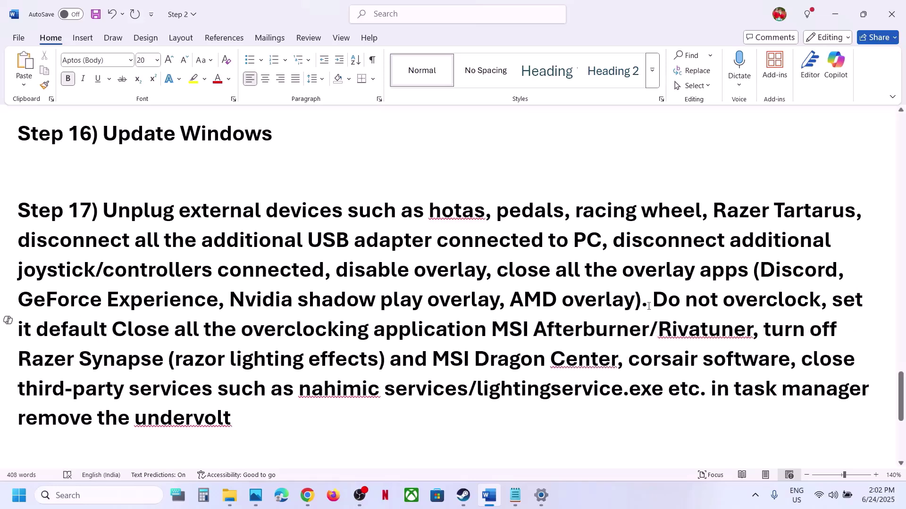
pyautogui.write(',')
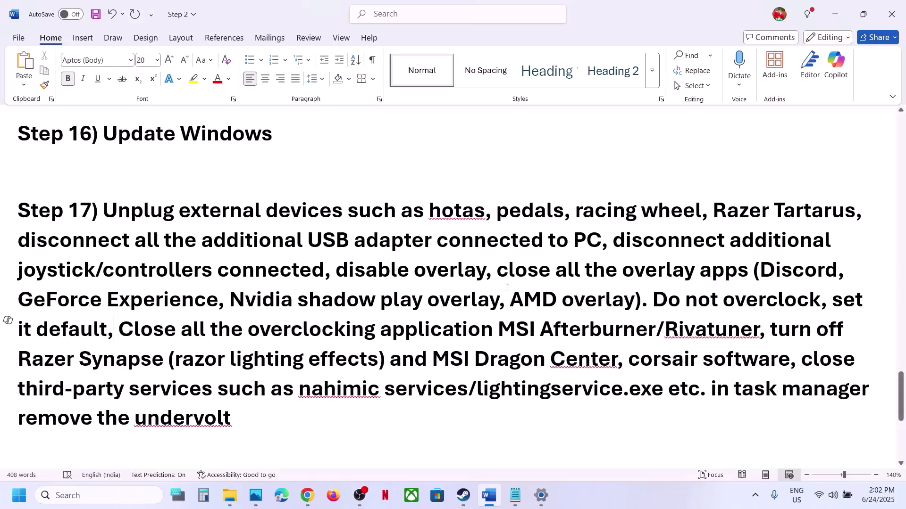
# Highlight the overclocking app names, the third-party software list and the undervolt line, then bring Step 18 into view.
pyautogui.moveTo(267, 325); pyautogui.dragTo(759, 332)
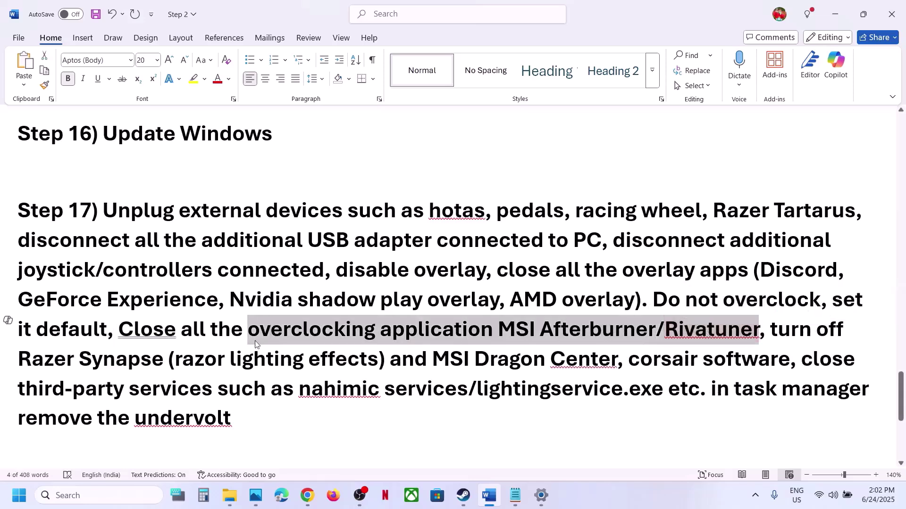
pyautogui.moveTo(760, 330); pyautogui.dragTo(870, 392)
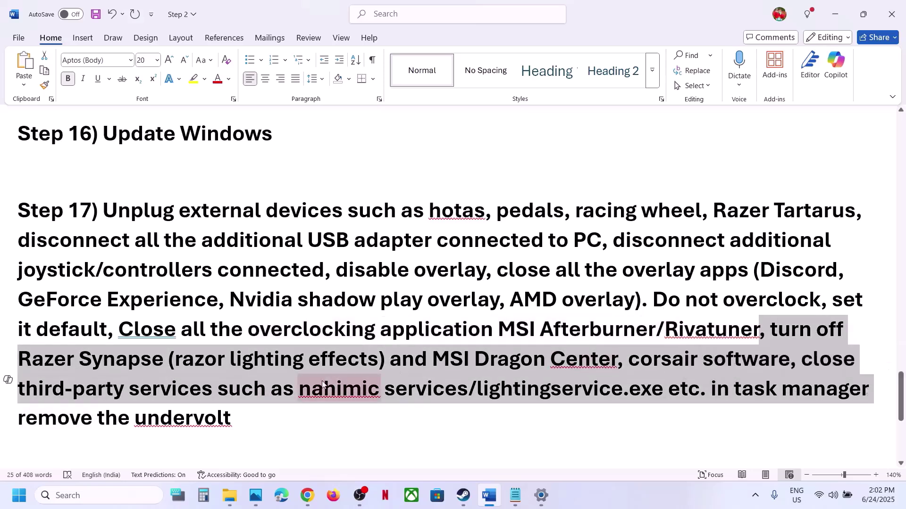
pyautogui.moveTo(36, 417); pyautogui.dragTo(241, 419)
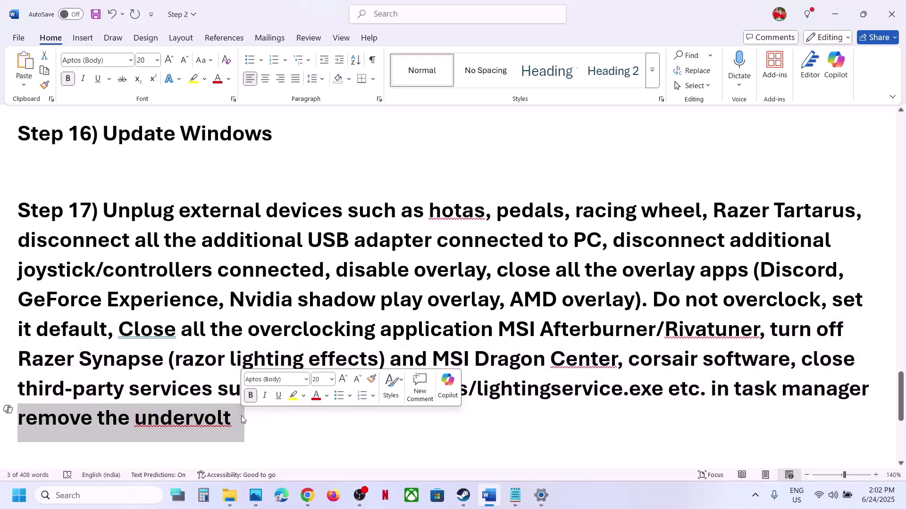
pyautogui.scroll(-3, 241, 415)
pyautogui.scroll(1, 242, 415)
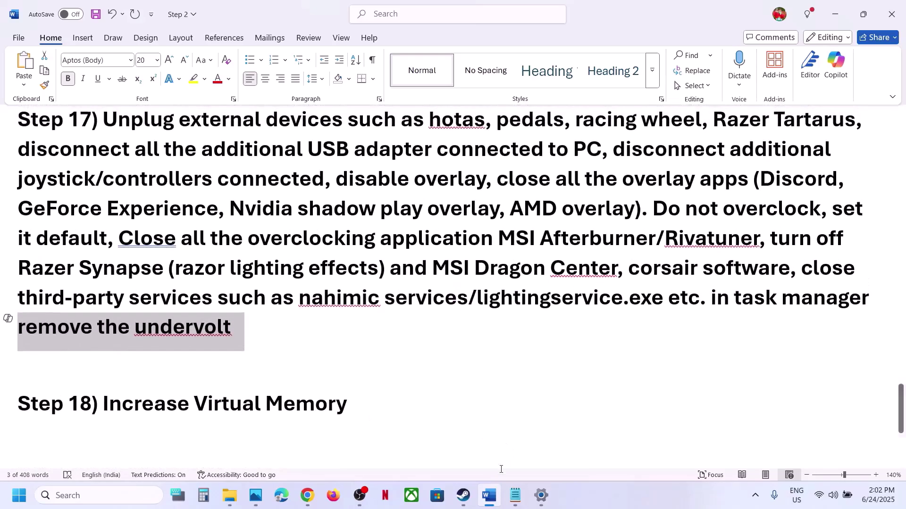
# Copy 'View Advanced system settings' from the notes and use it in Windows search to open System Properties.
pyautogui.click(463, 495)
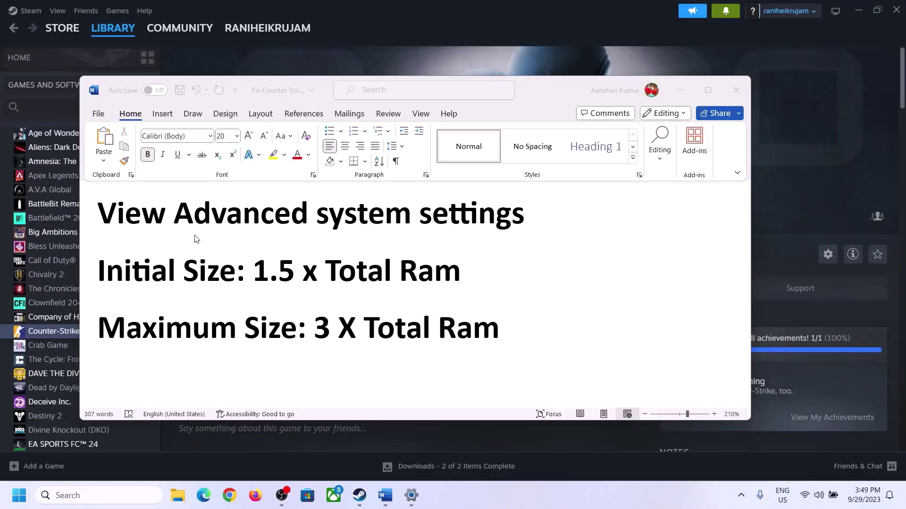
pyautogui.click(132, 220)
pyautogui.moveTo(107, 217); pyautogui.dragTo(494, 228)
pyautogui.hotkey('ctrl', 'c')
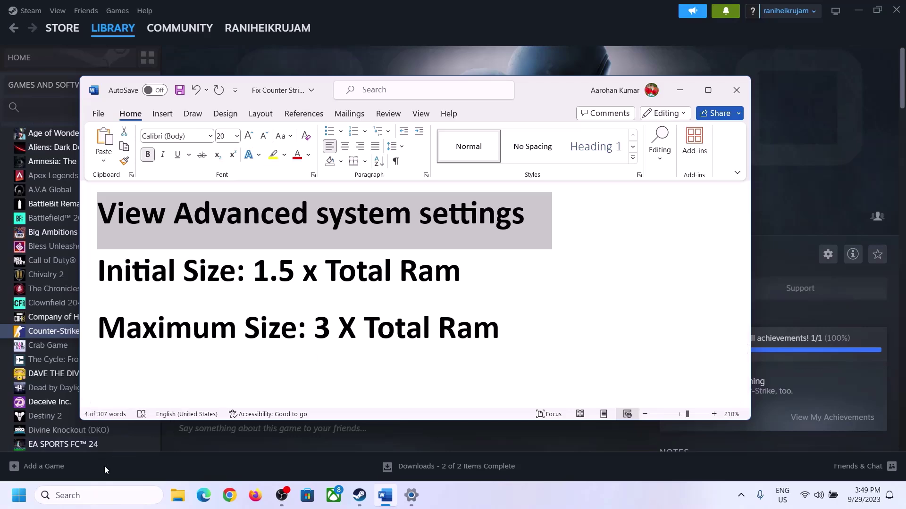
pyautogui.click(108, 496)
pyautogui.hotkey('ctrl', 'v')
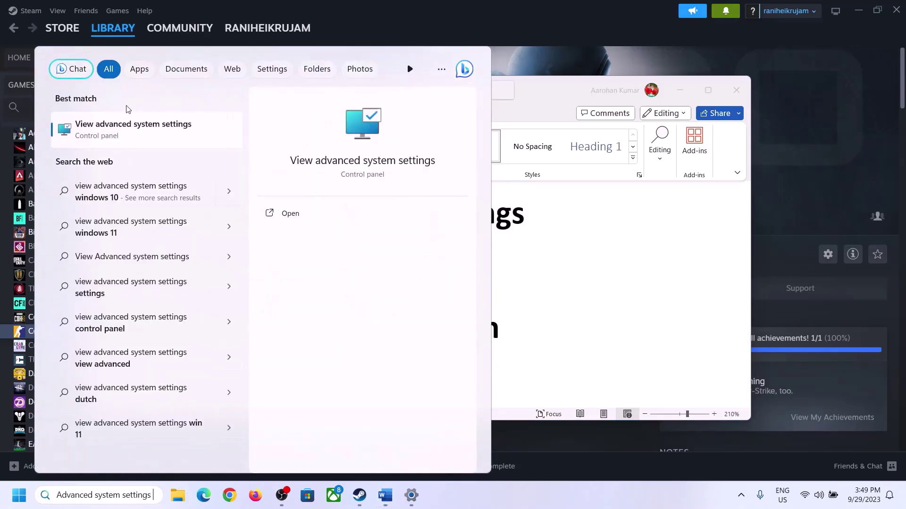
pyautogui.click(126, 138)
# In Virtual Memory, disable automatic paging file management and choose Custom size, then select the 1.5 x Total RAM formula.
pyautogui.moveTo(189, 91); pyautogui.dragTo(405, 163)
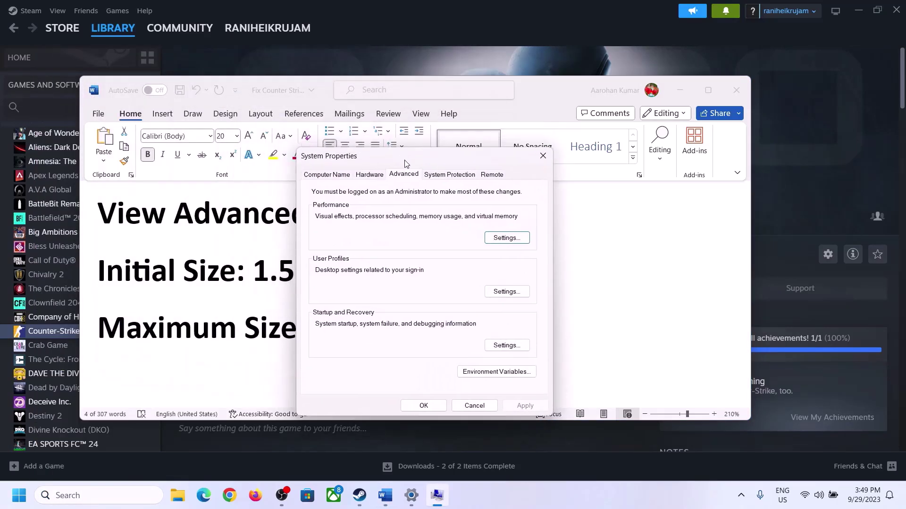
pyautogui.click(507, 238)
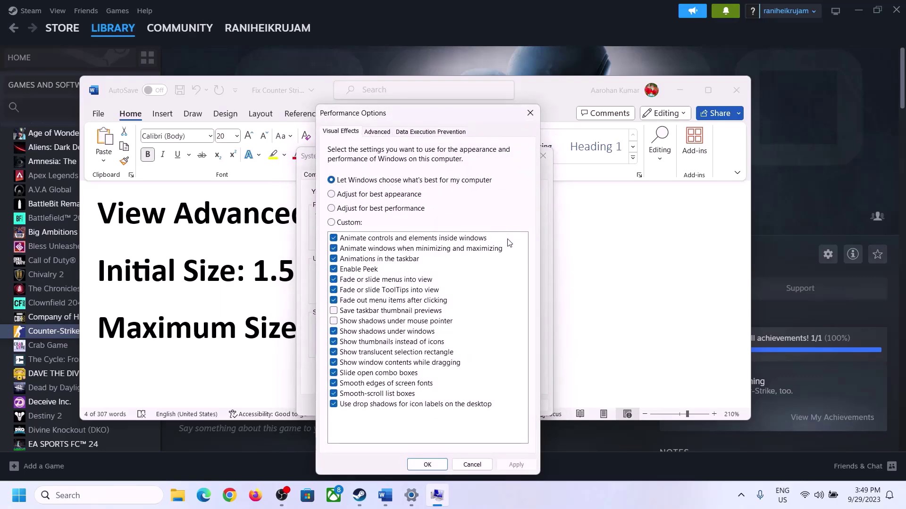
pyautogui.click(381, 136)
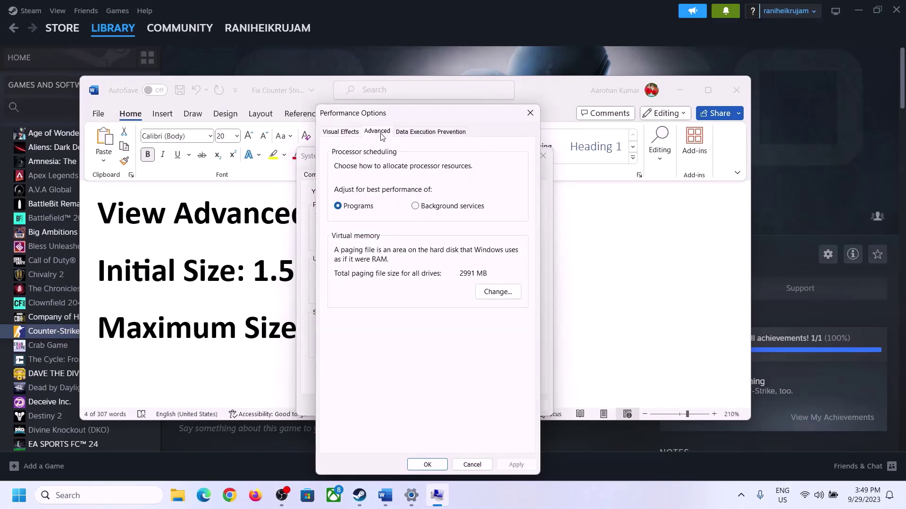
pyautogui.click(500, 293)
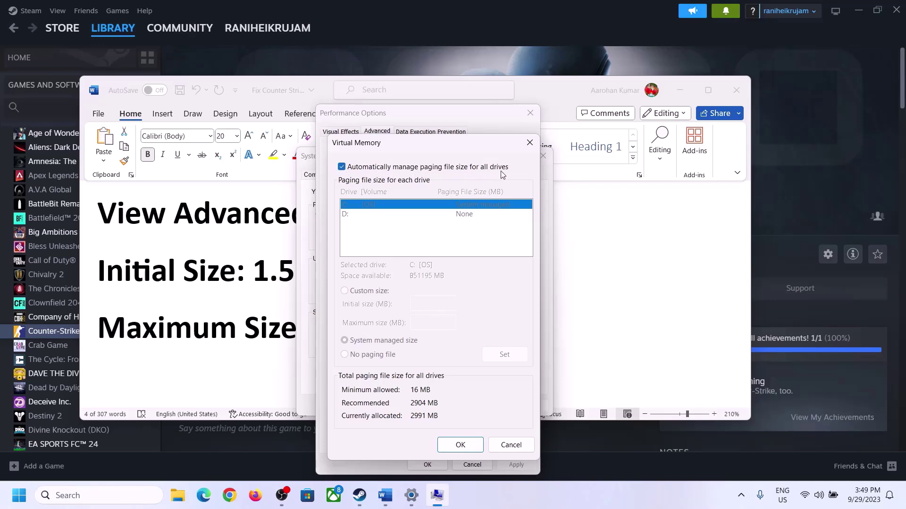
pyautogui.click(341, 167)
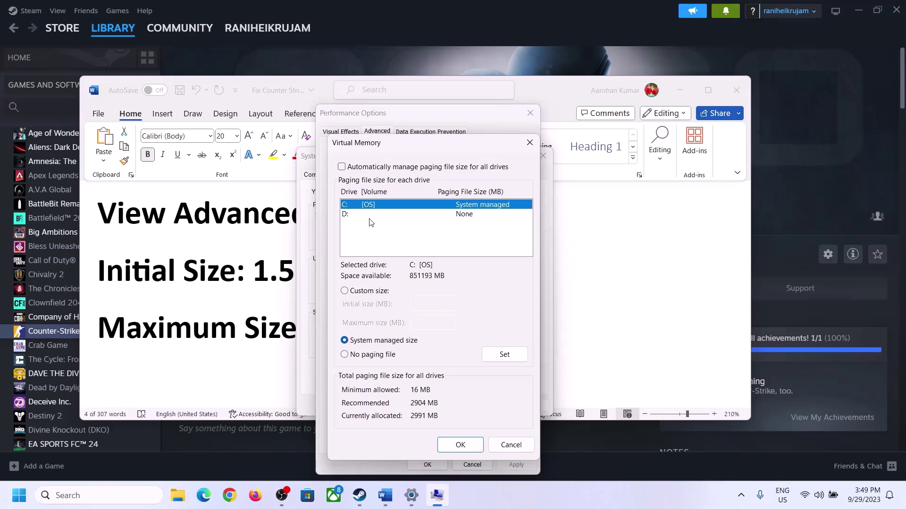
pyautogui.click(344, 291)
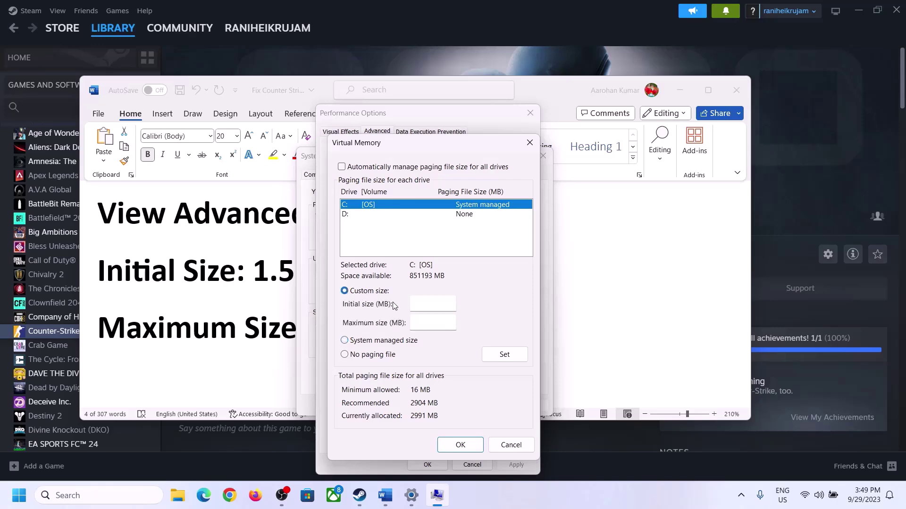
pyautogui.click(250, 279)
pyautogui.moveTo(279, 270); pyautogui.dragTo(465, 278)
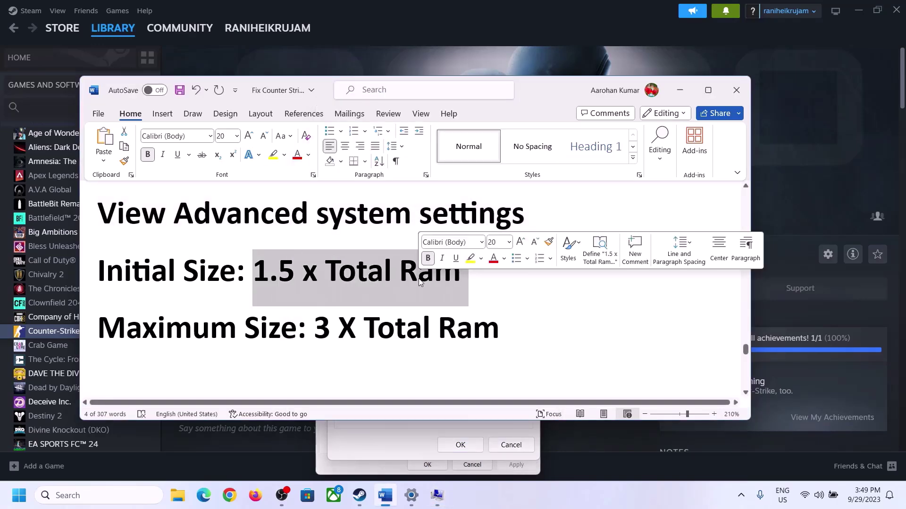
# Read the 16.0 GB installed RAM on Settings > System > About, then go back to the Virtual Memory dialog.
pyautogui.click(412, 498)
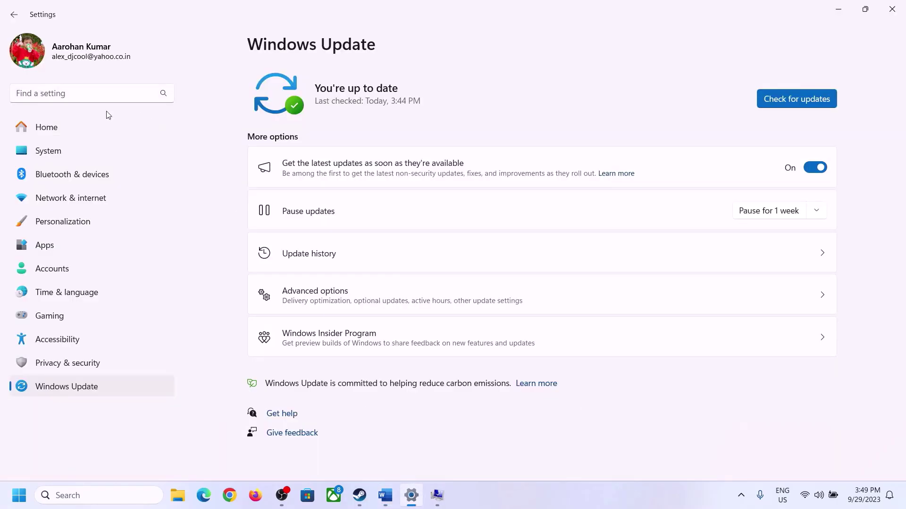
pyautogui.click(40, 160)
pyautogui.scroll(-10, 296, 239)
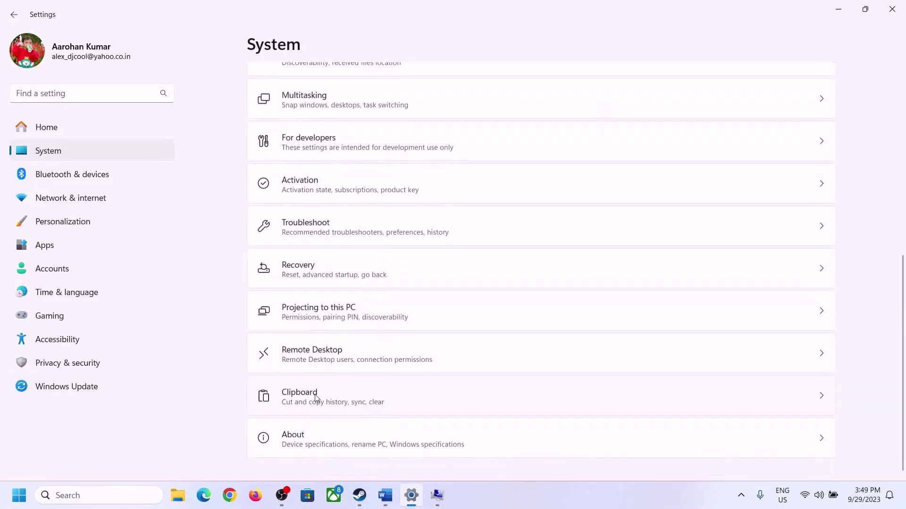
pyautogui.click(298, 449)
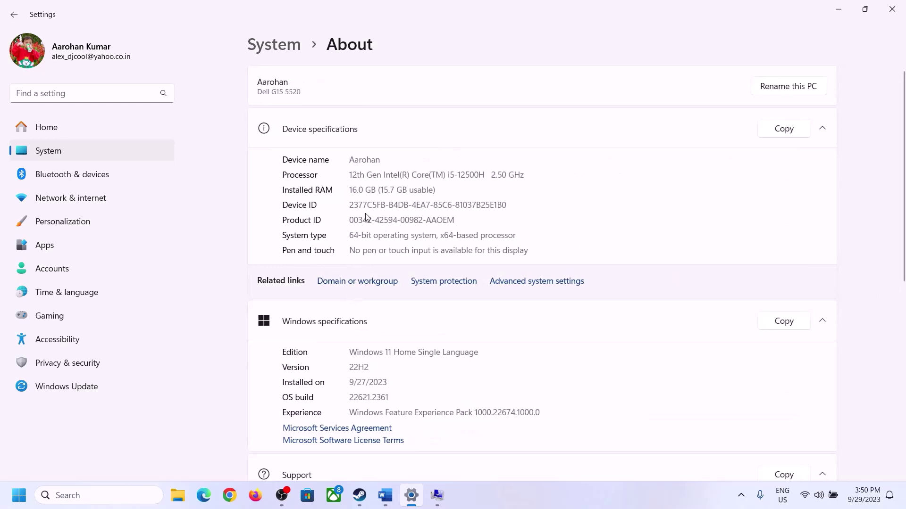
pyautogui.moveTo(356, 190); pyautogui.dragTo(344, 191)
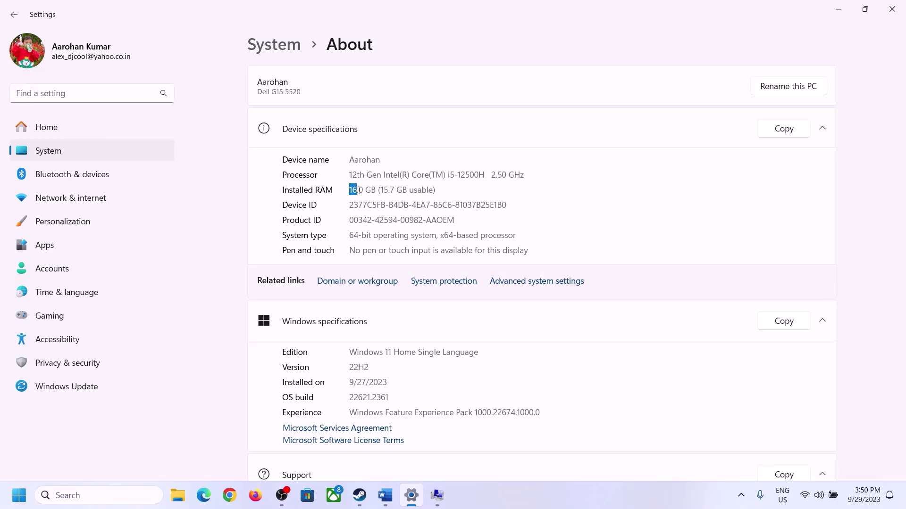
pyautogui.click(364, 191)
pyautogui.moveTo(358, 184); pyautogui.dragTo(345, 185)
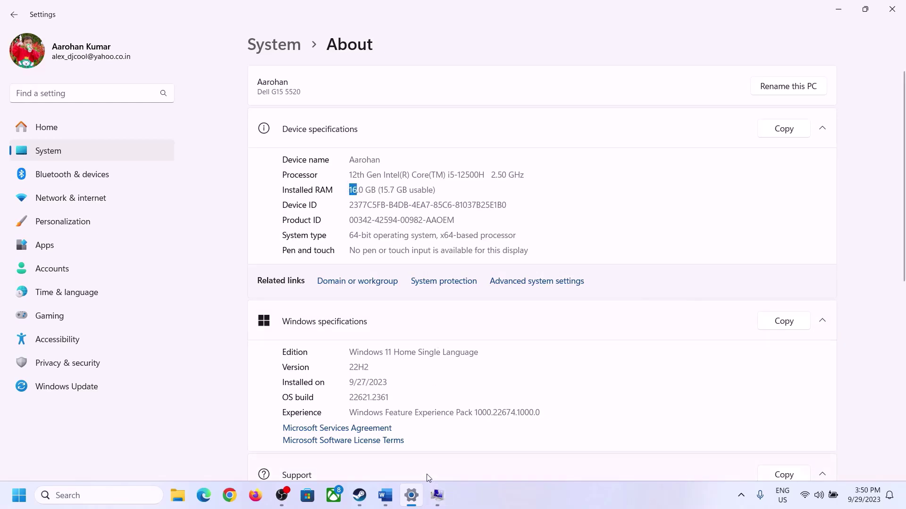
pyautogui.click(437, 496)
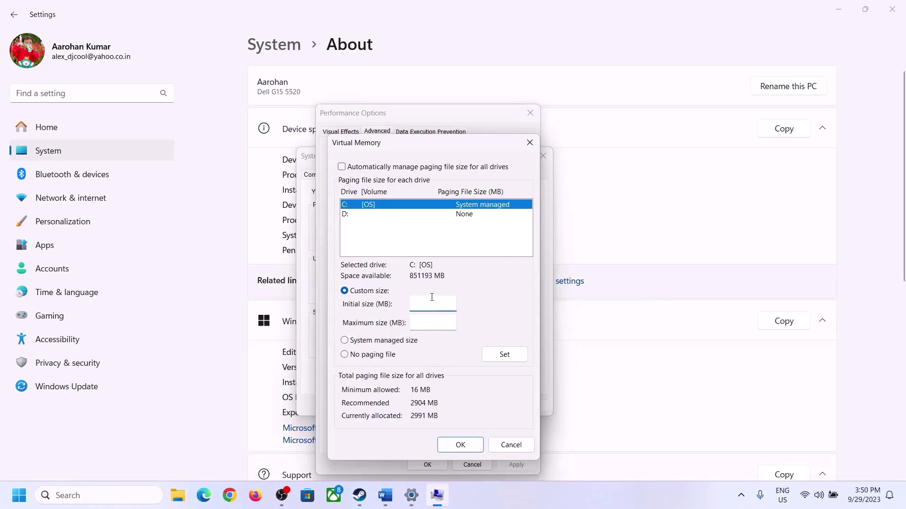